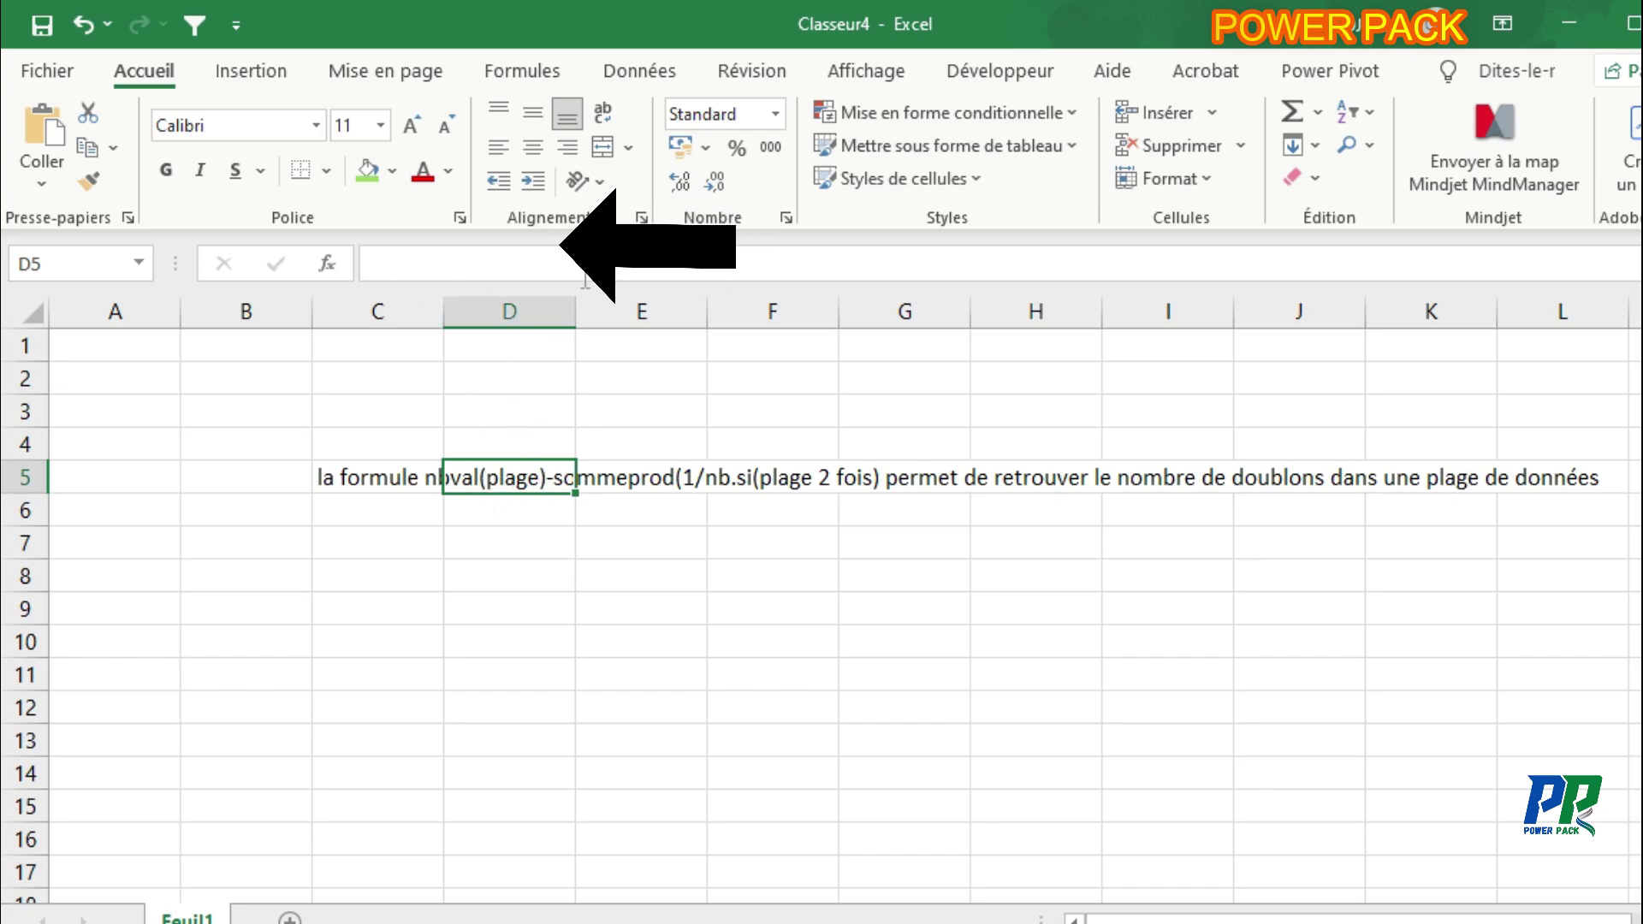
- Check which cell in row 5 actually holds the long sentence that spans several columns
left_click(406, 469)
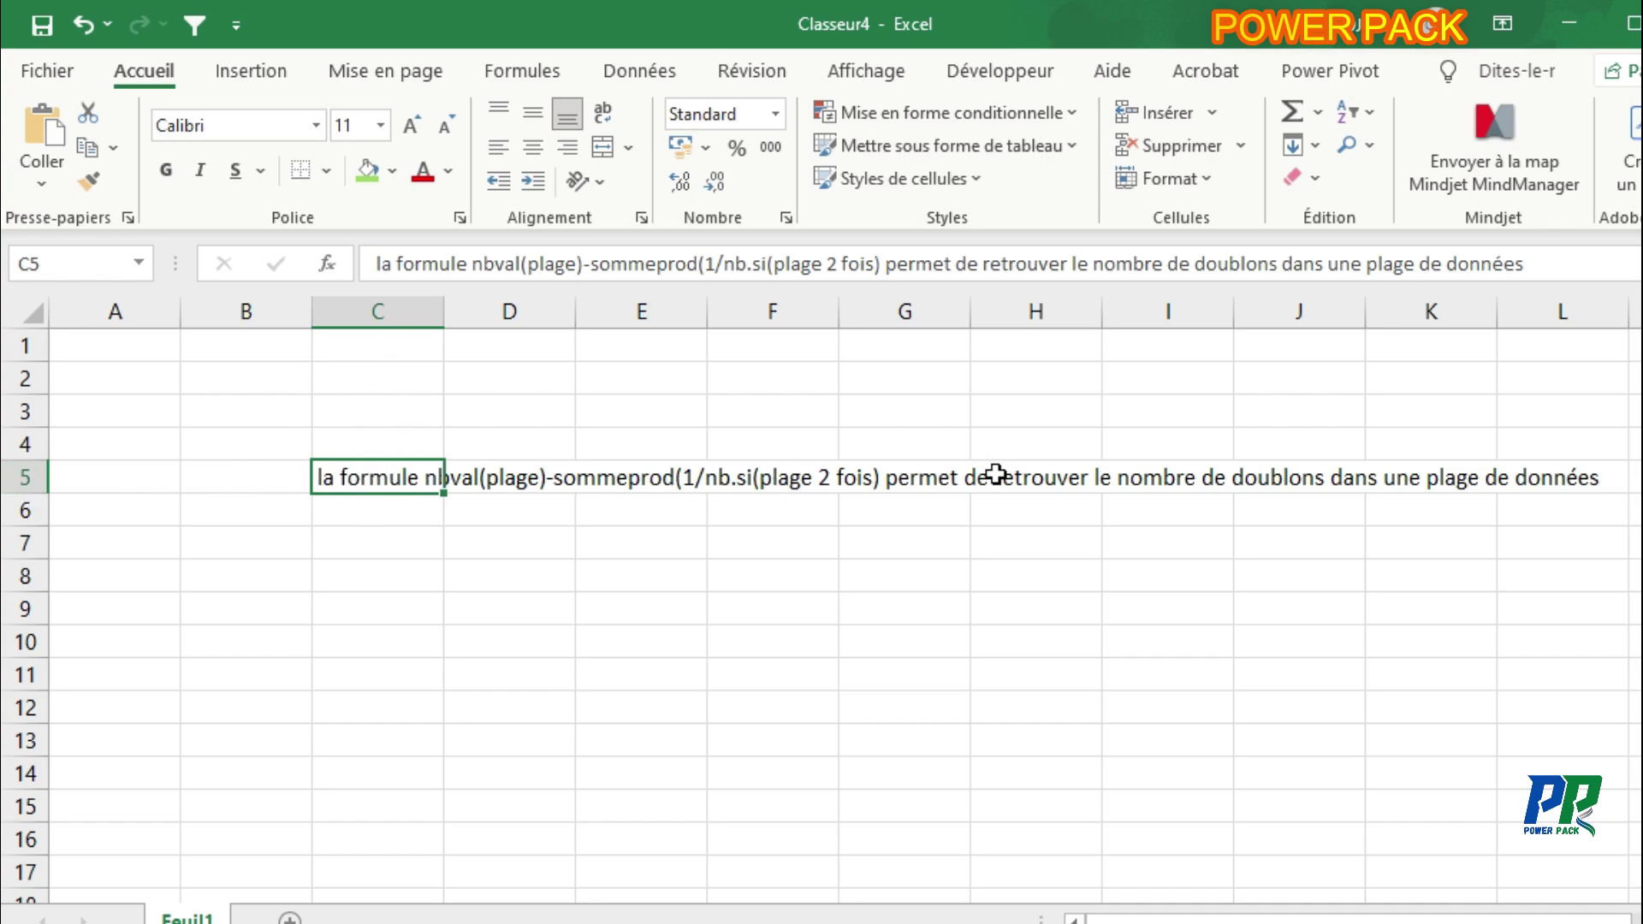
left_click(598, 476)
left_click(752, 480)
left_click(1093, 467)
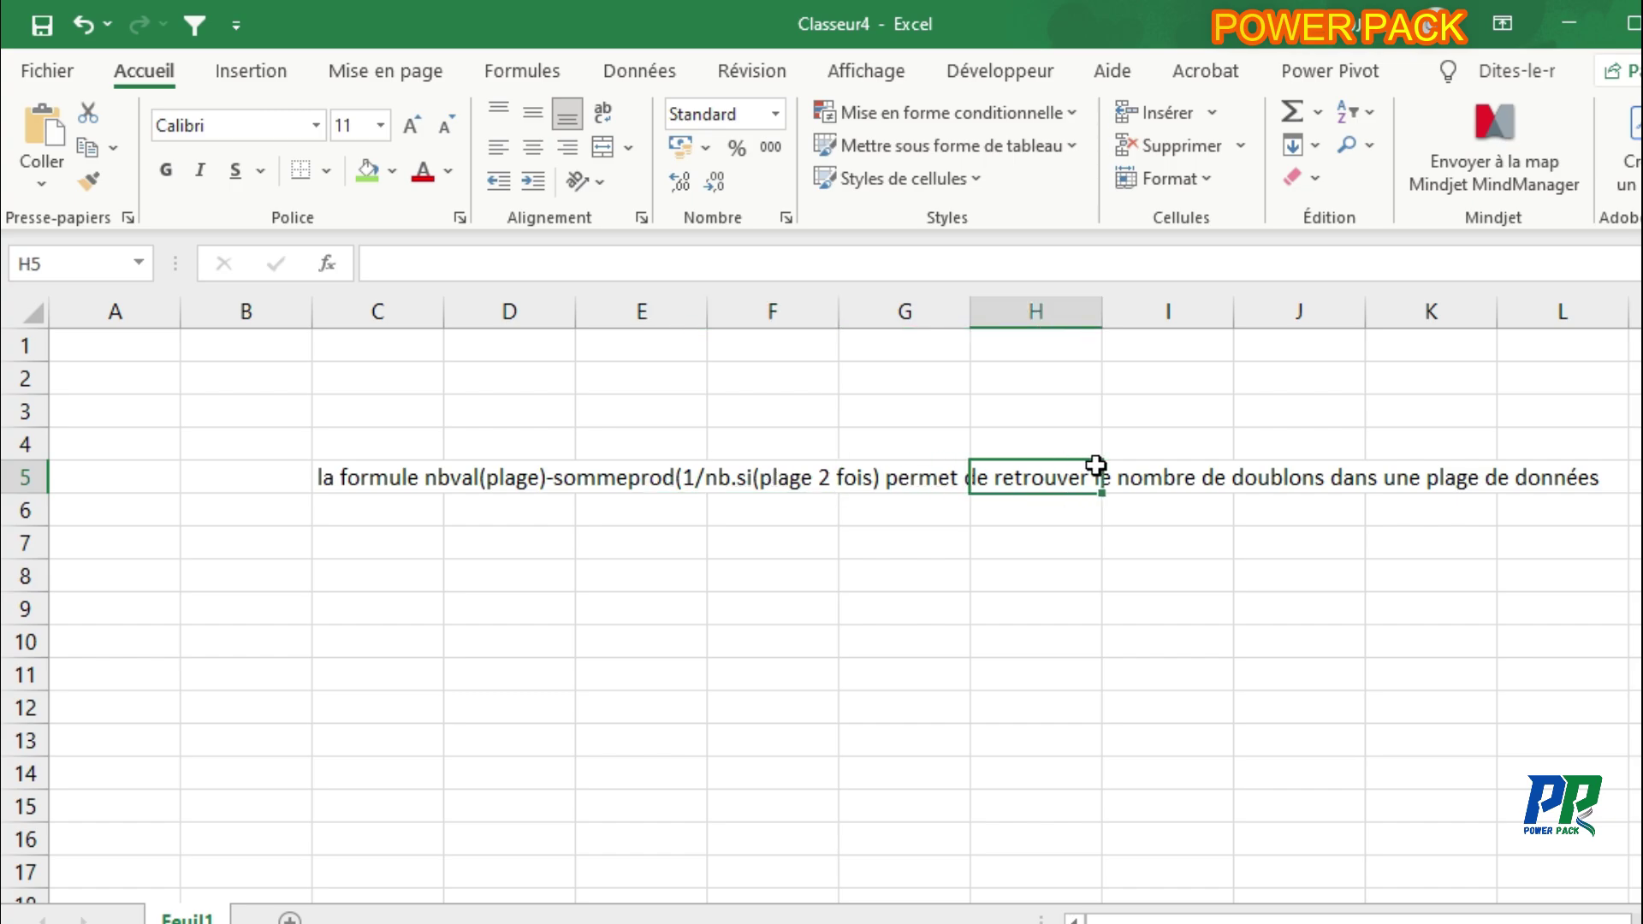
left_click(1296, 465)
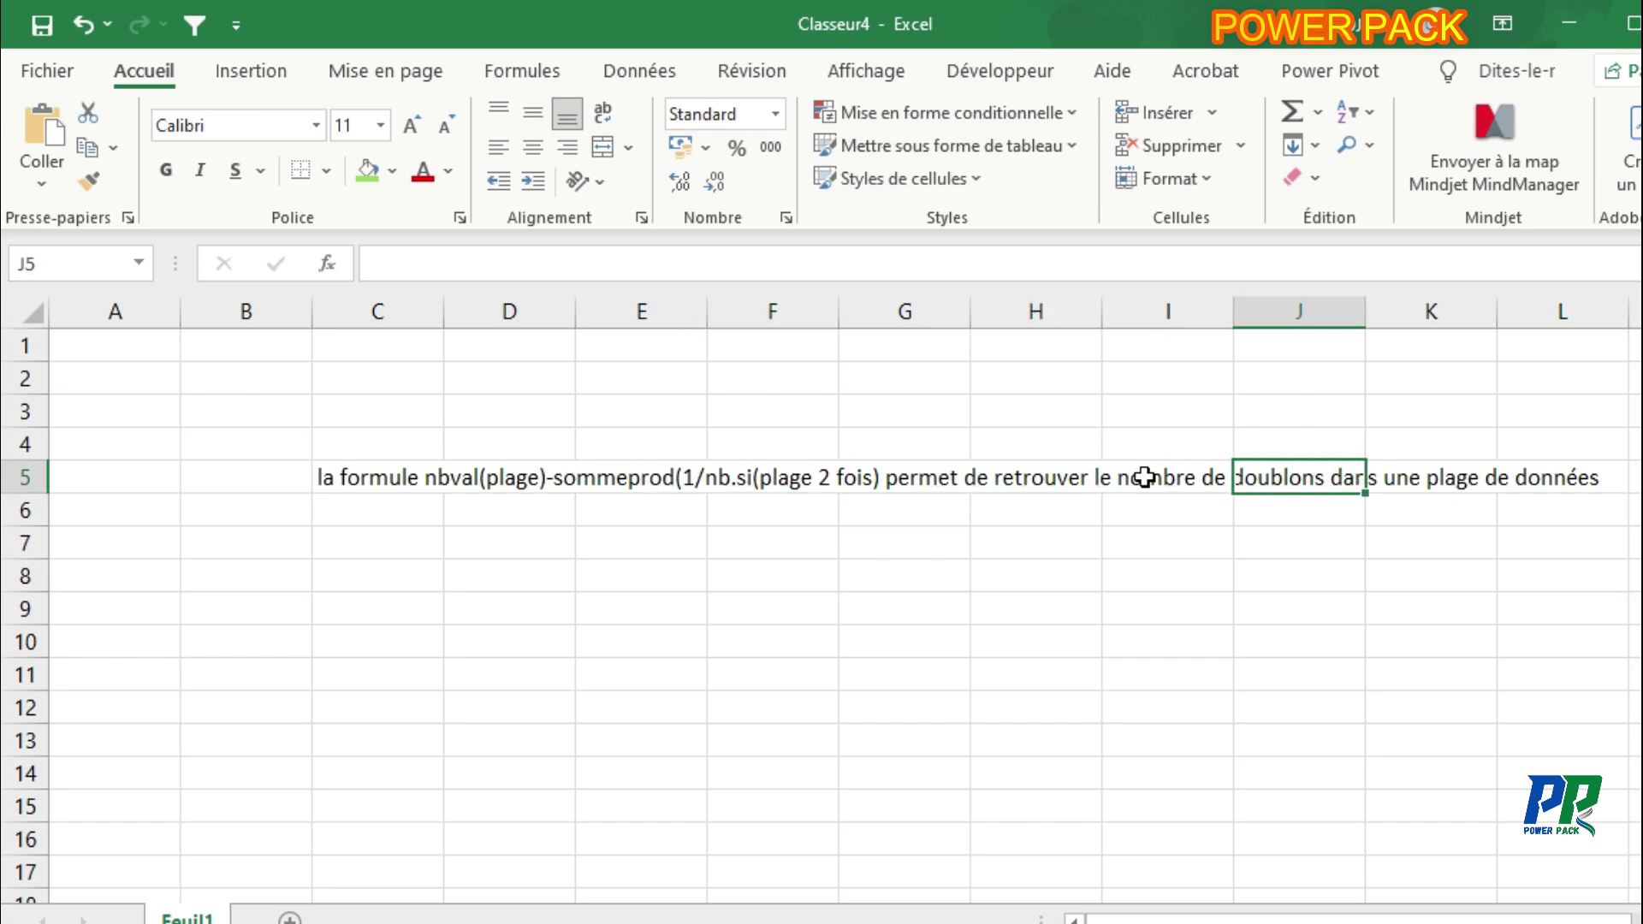
left_click(403, 480)
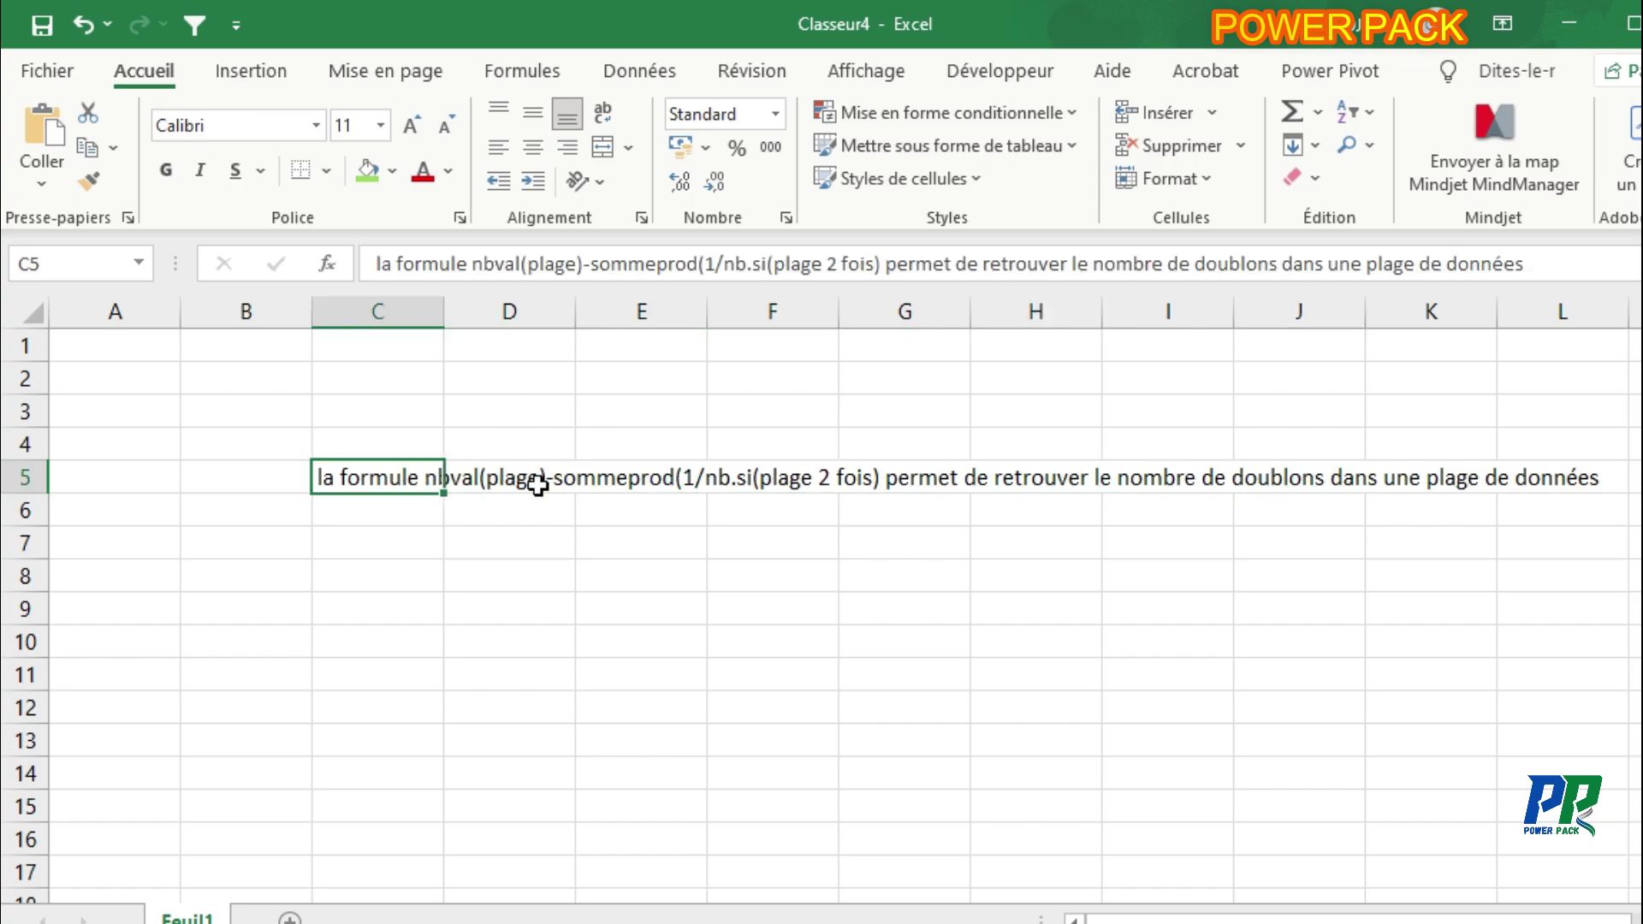
- Enter "Test3" and "test 6" in cell B3 as two lines separated by a manual line break
left_click(240, 420)
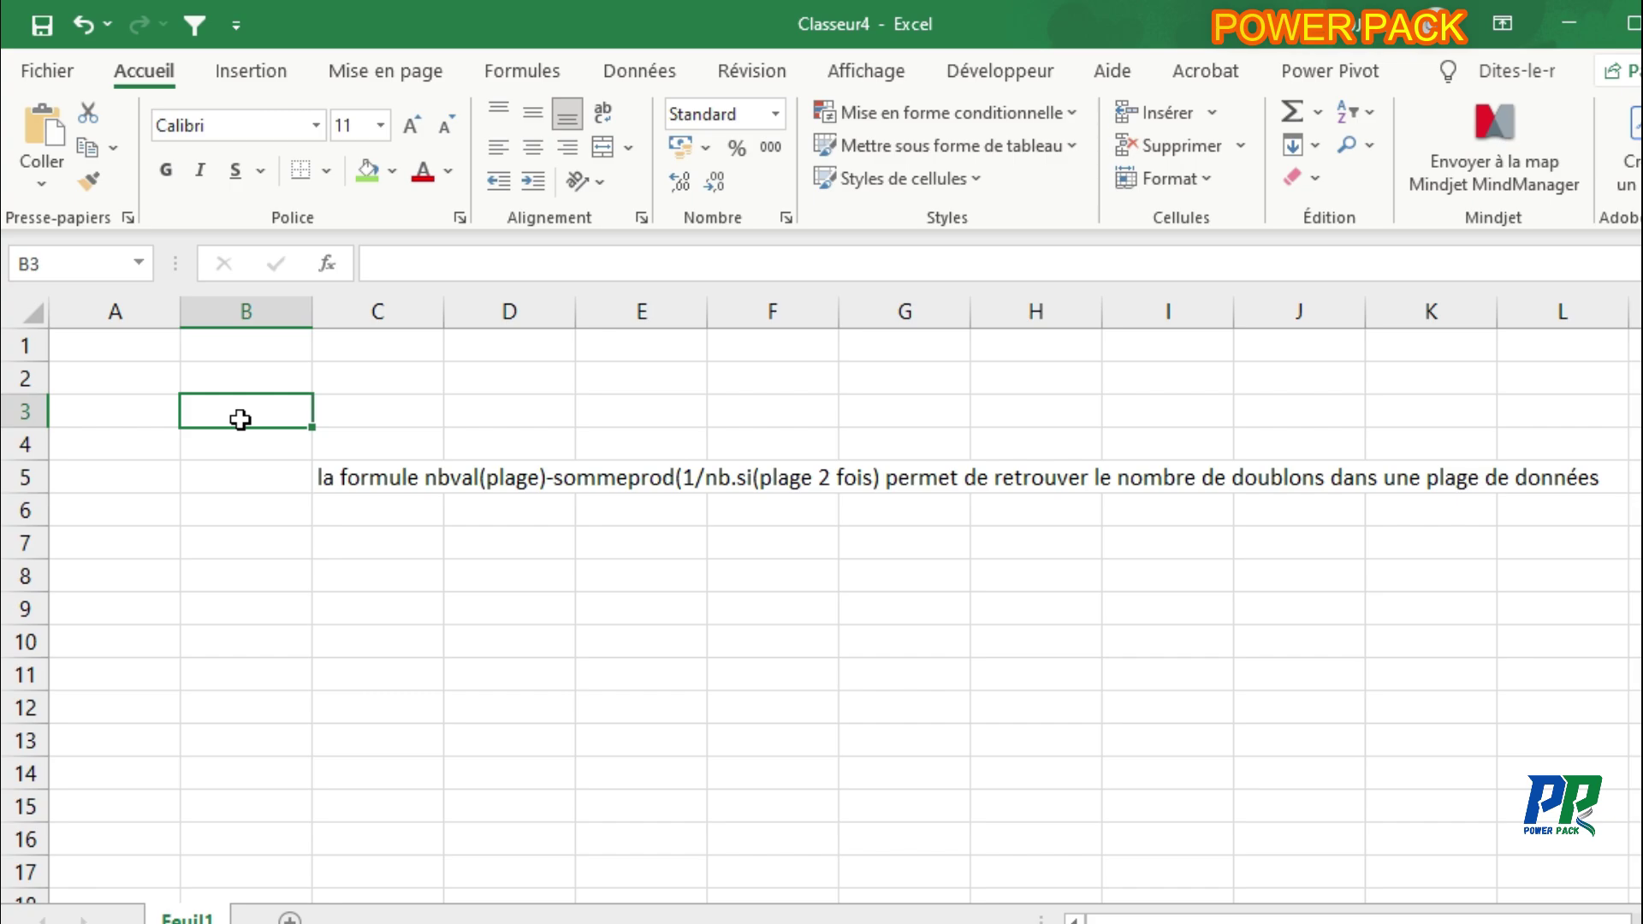
type("Test")
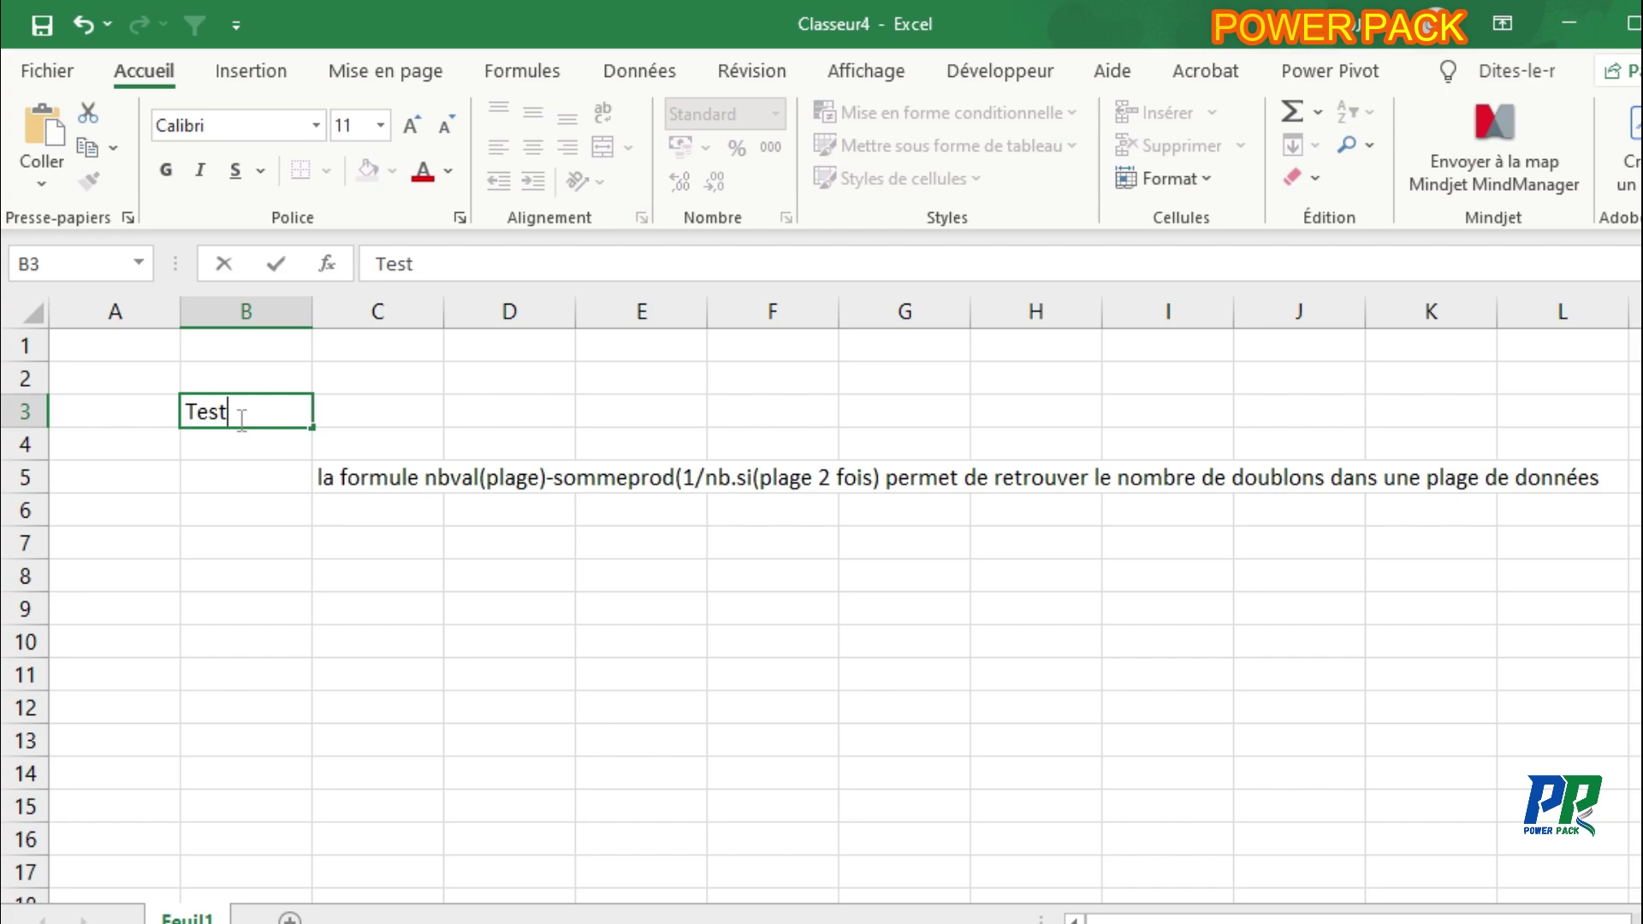
type("3")
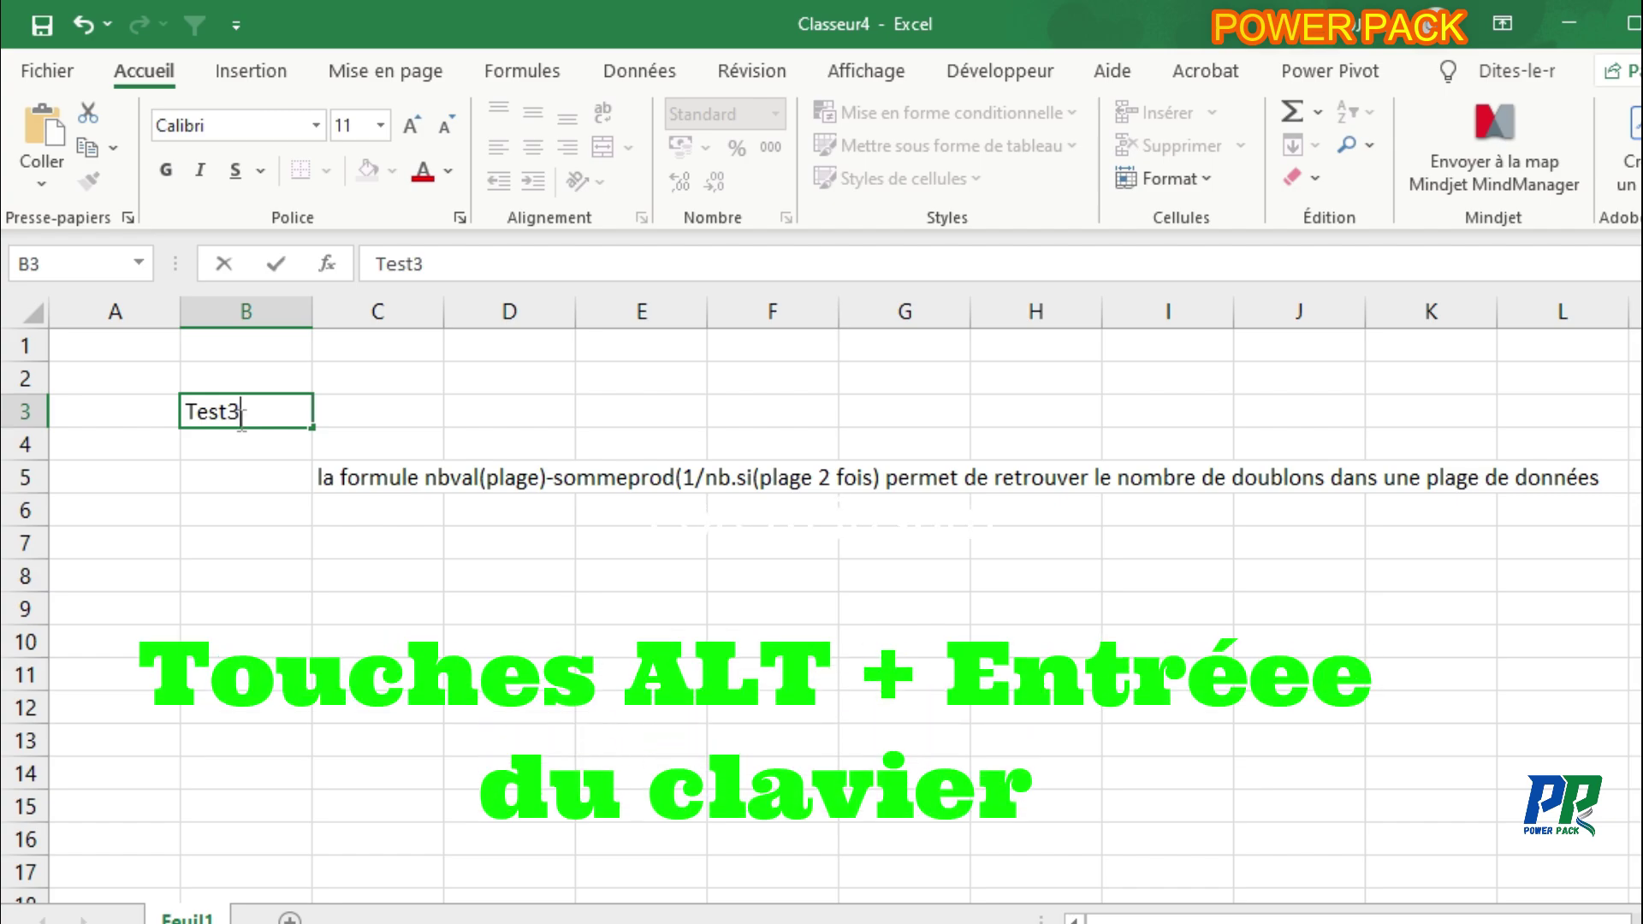
key("alt+Return")
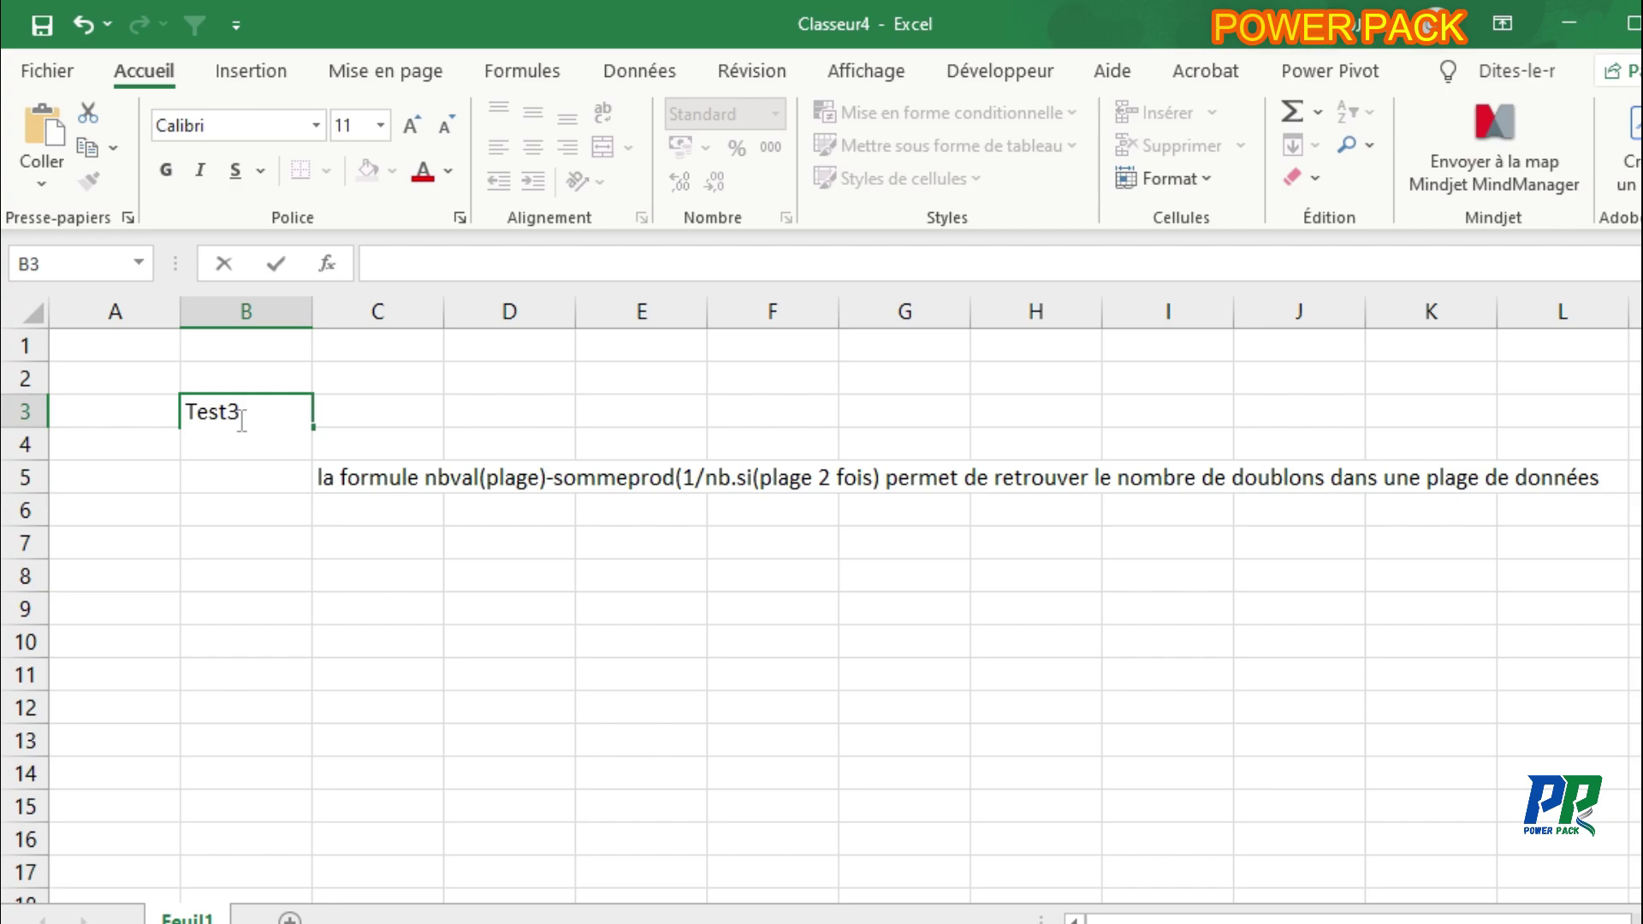
type("test 6")
key("Return")
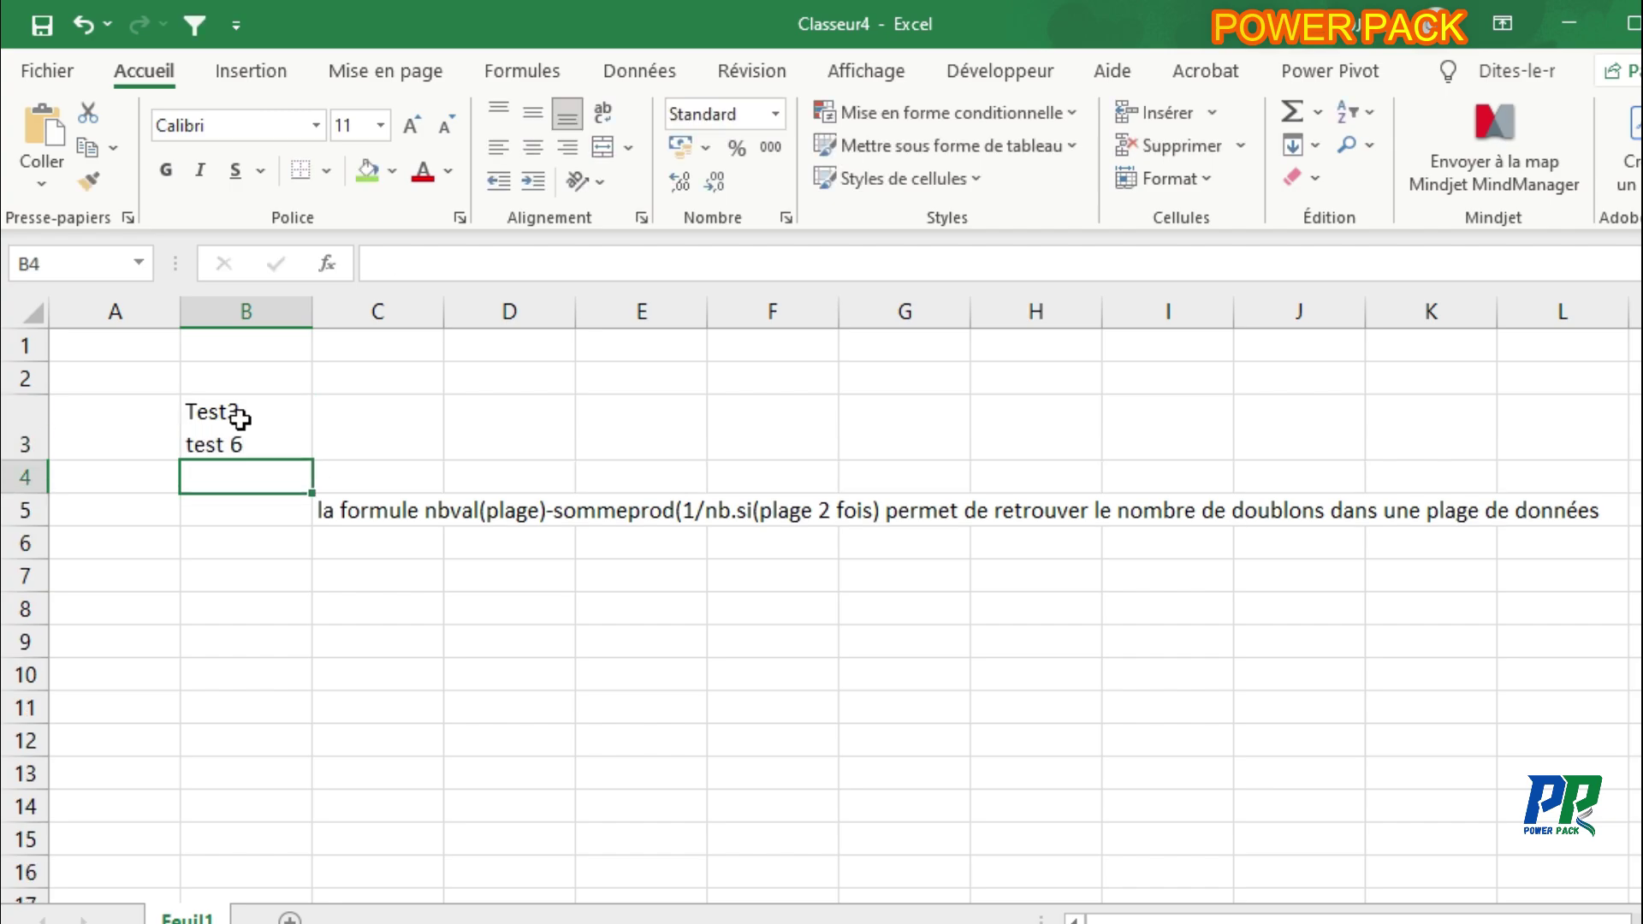
left_click(232, 428)
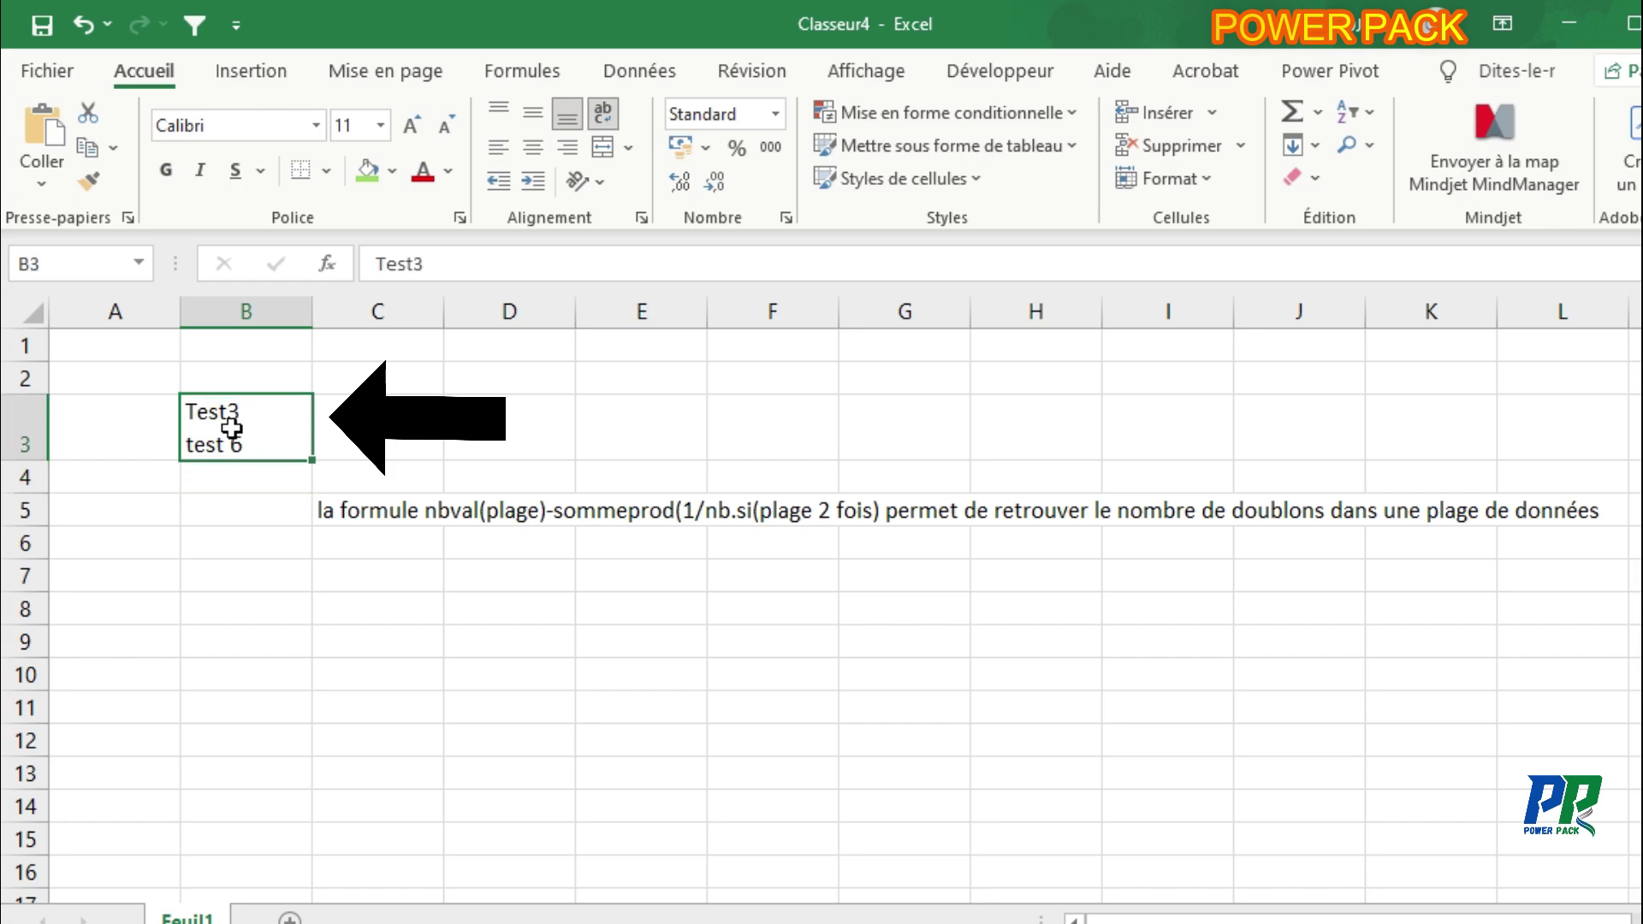
left_click(227, 477)
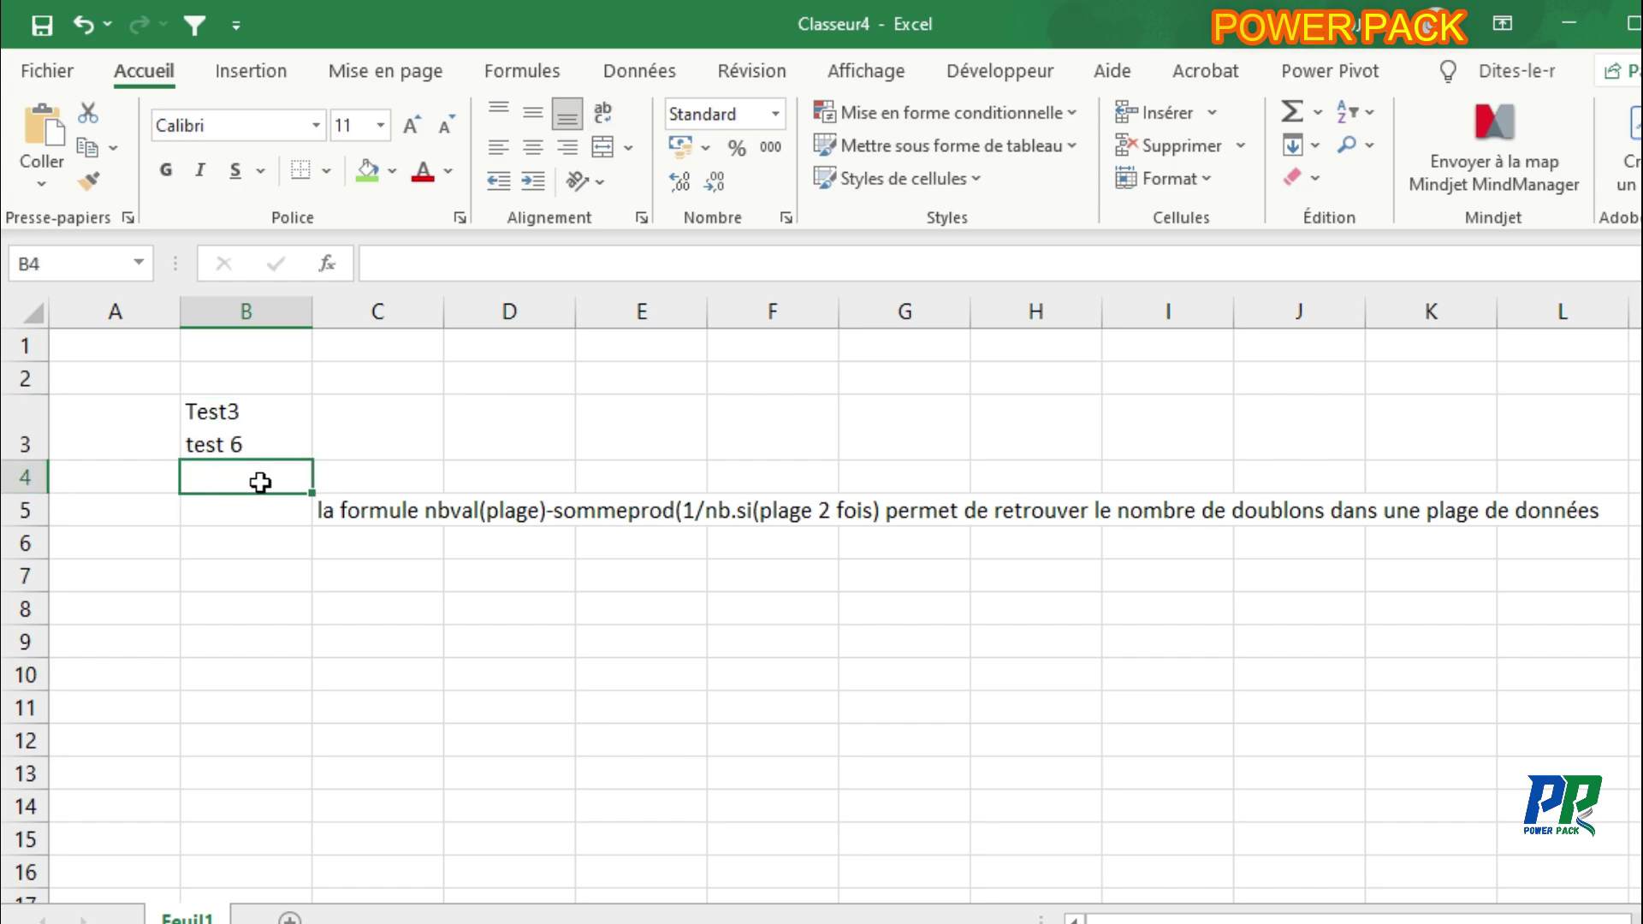
left_click(388, 439)
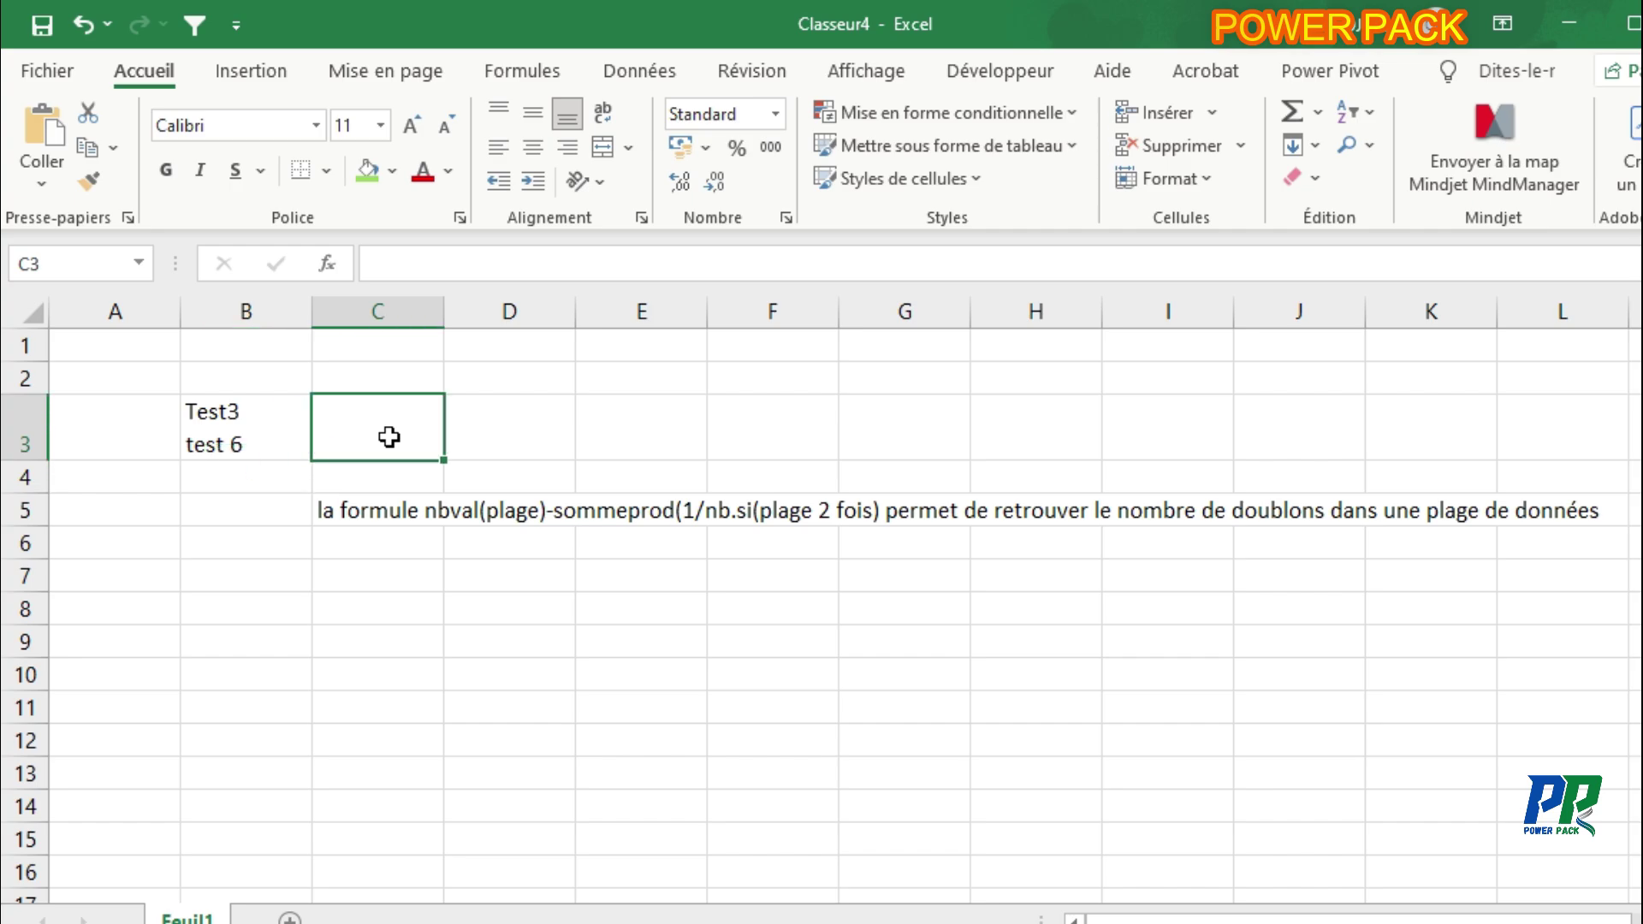
- Enter 36 in cell B7 and 89 in cell B8
left_click(248, 575)
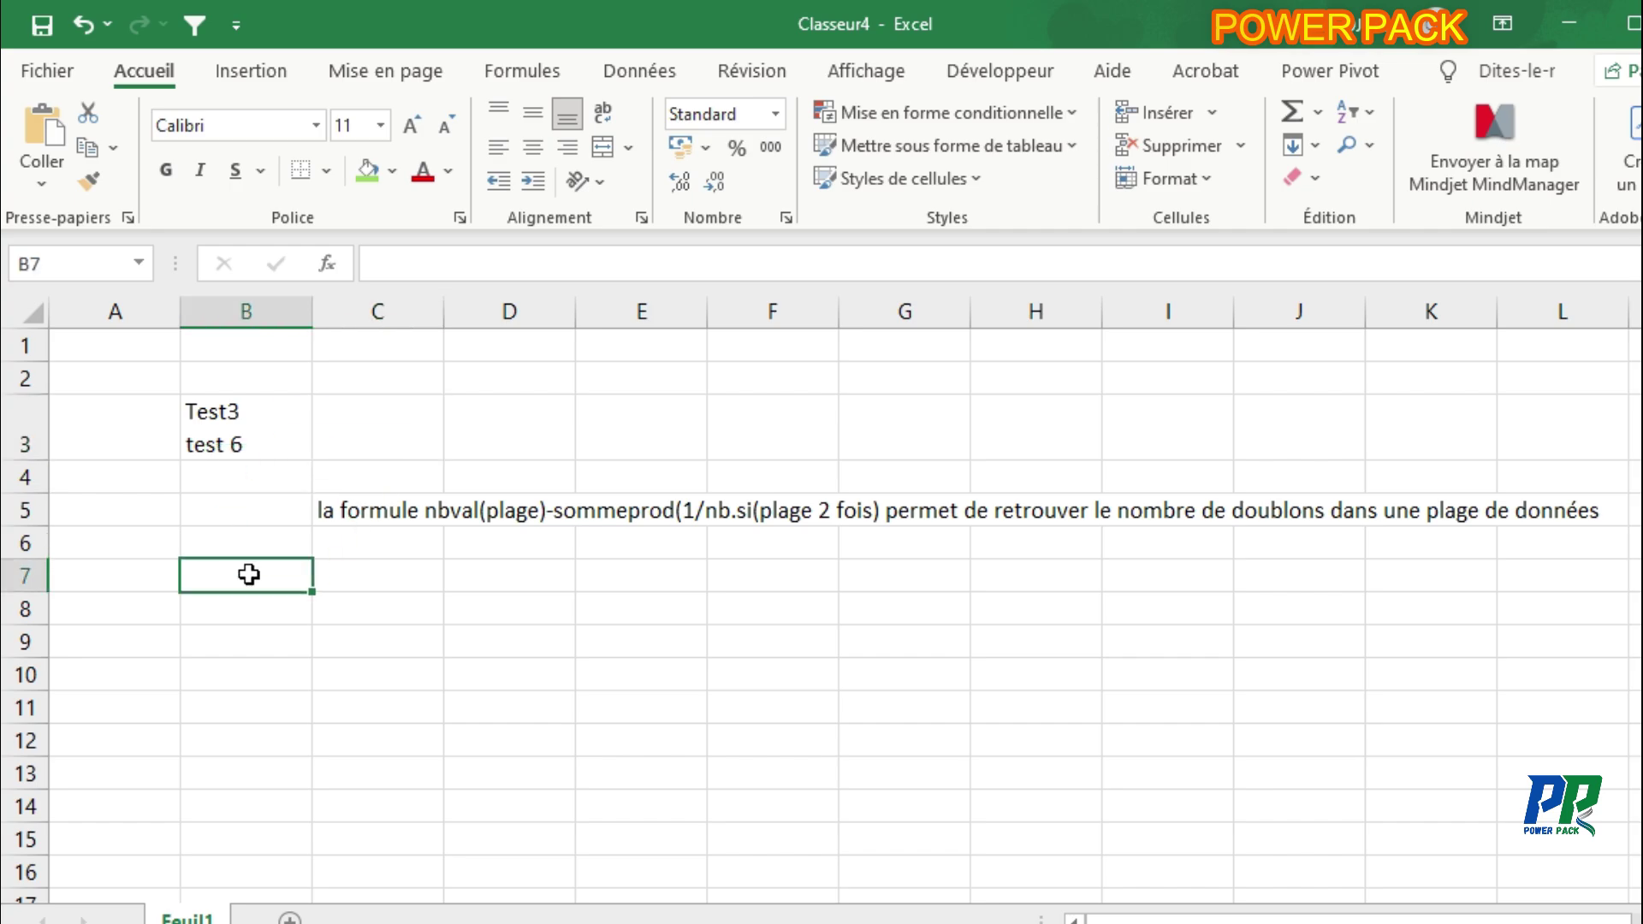
type("36")
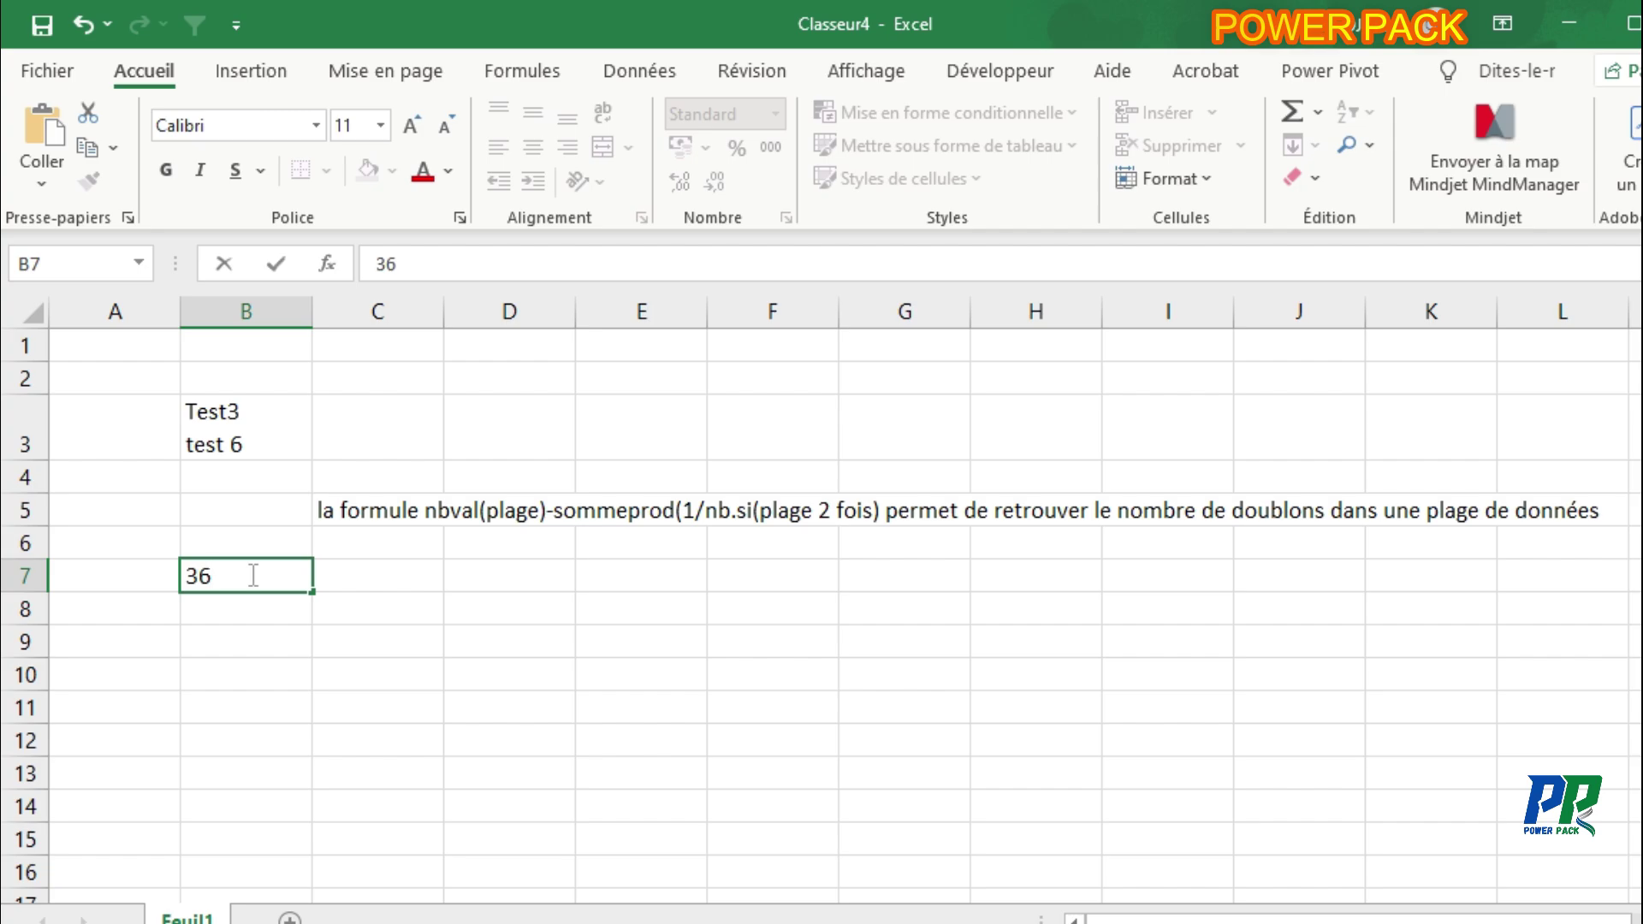
key("Return")
type("89")
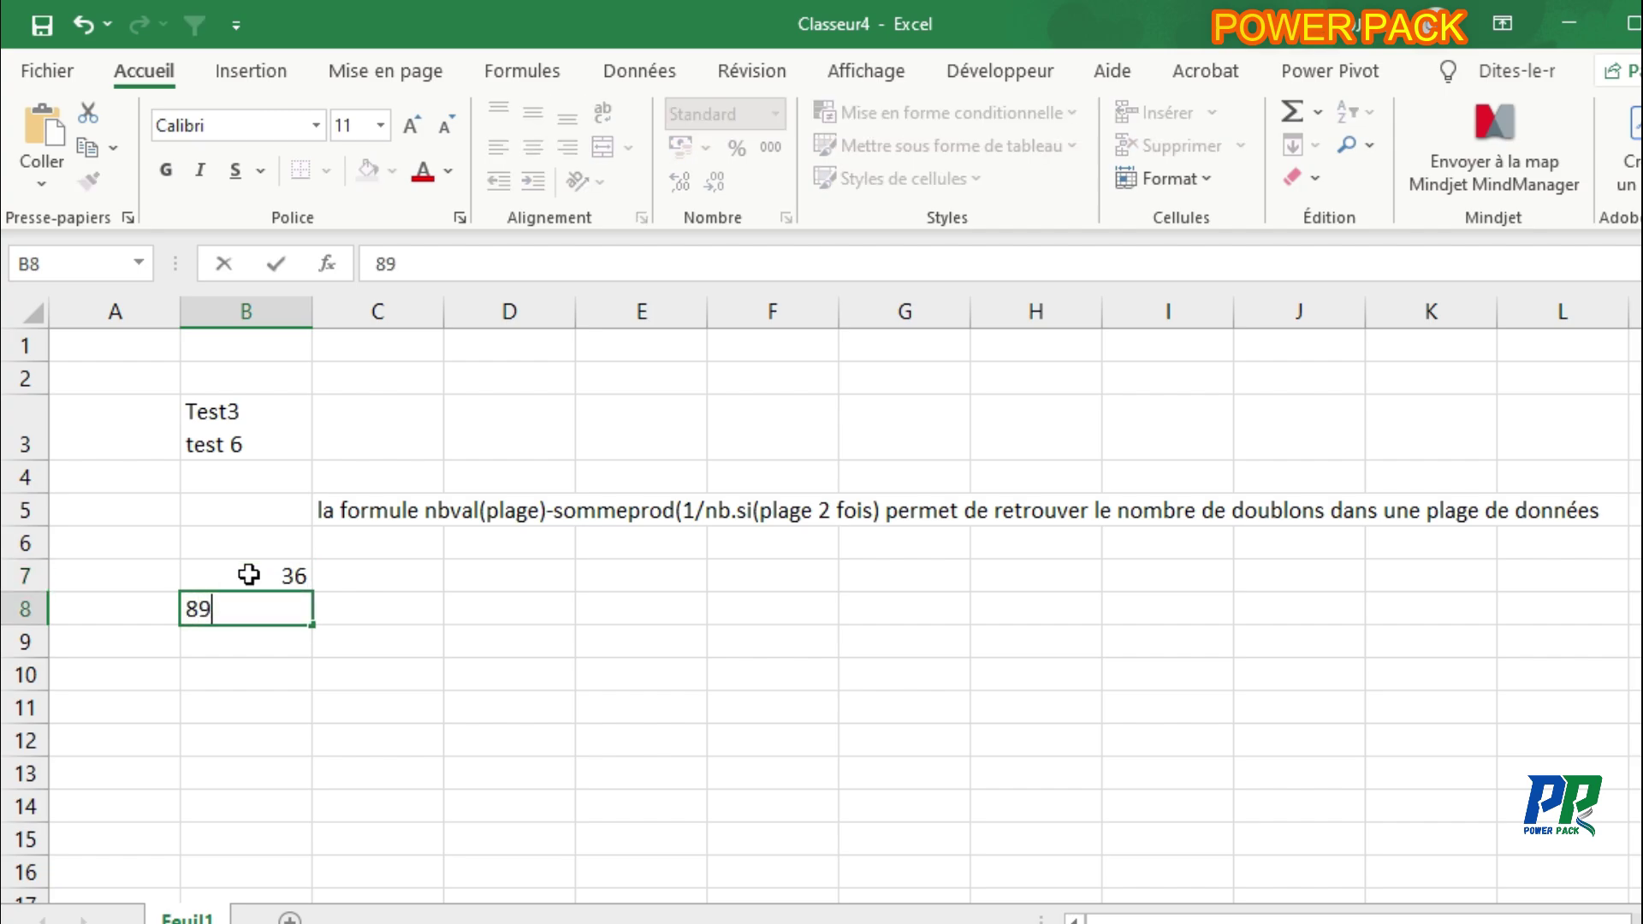
key("Return")
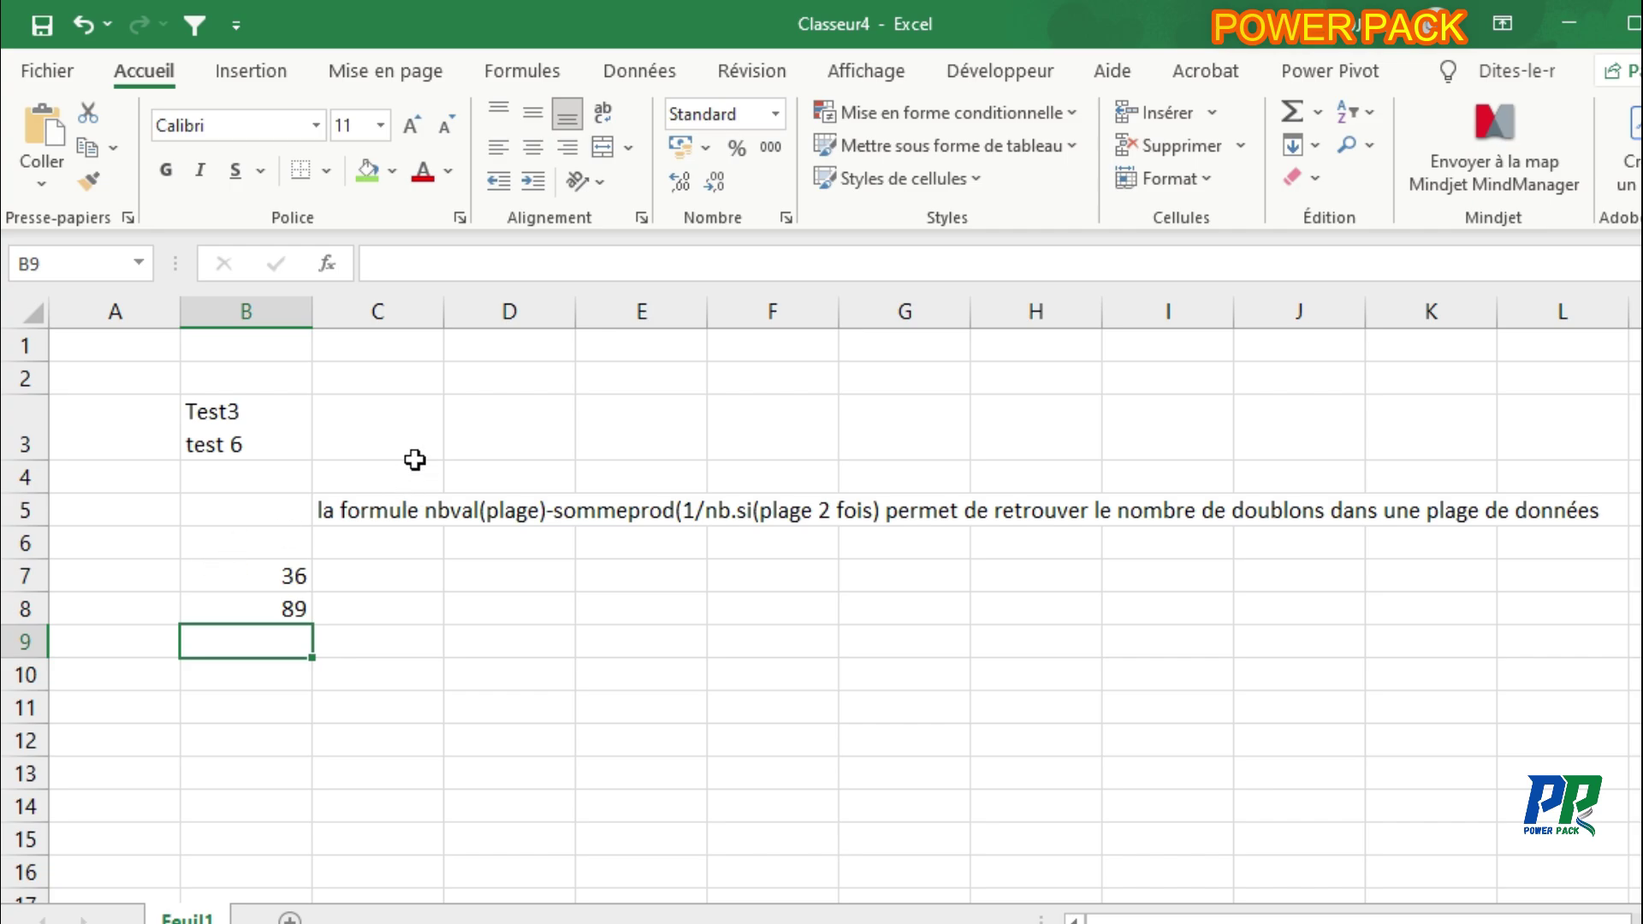
- Fill cell D3 with four lines separated by manual line breaks: "36", "96 test", "pour" and "repo"
left_click(486, 426)
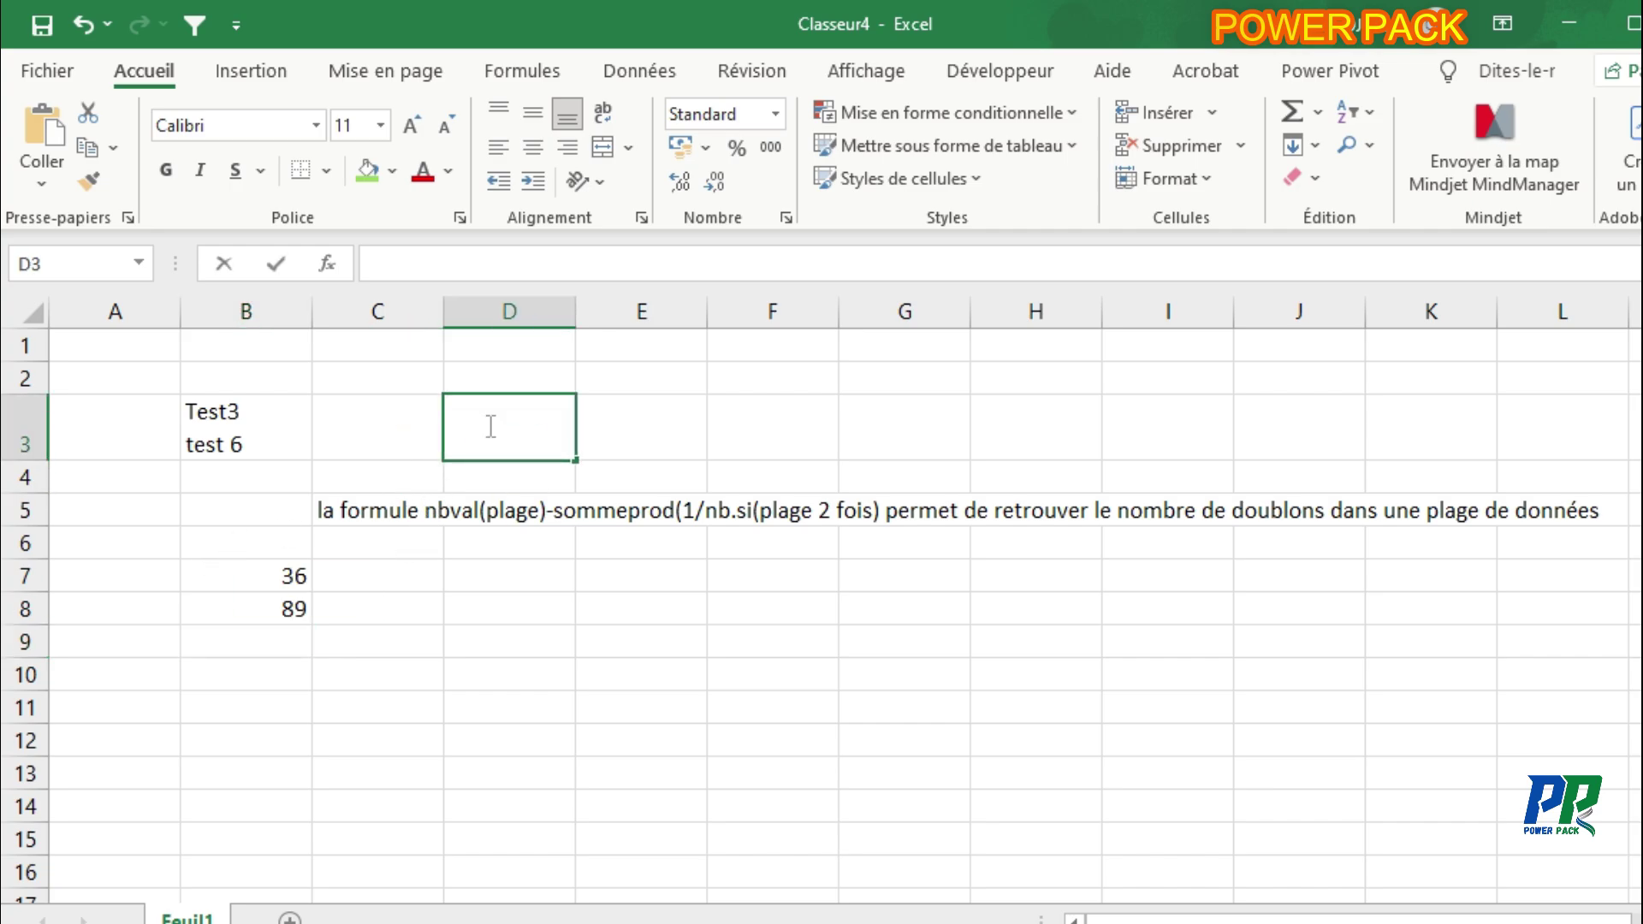
type("36")
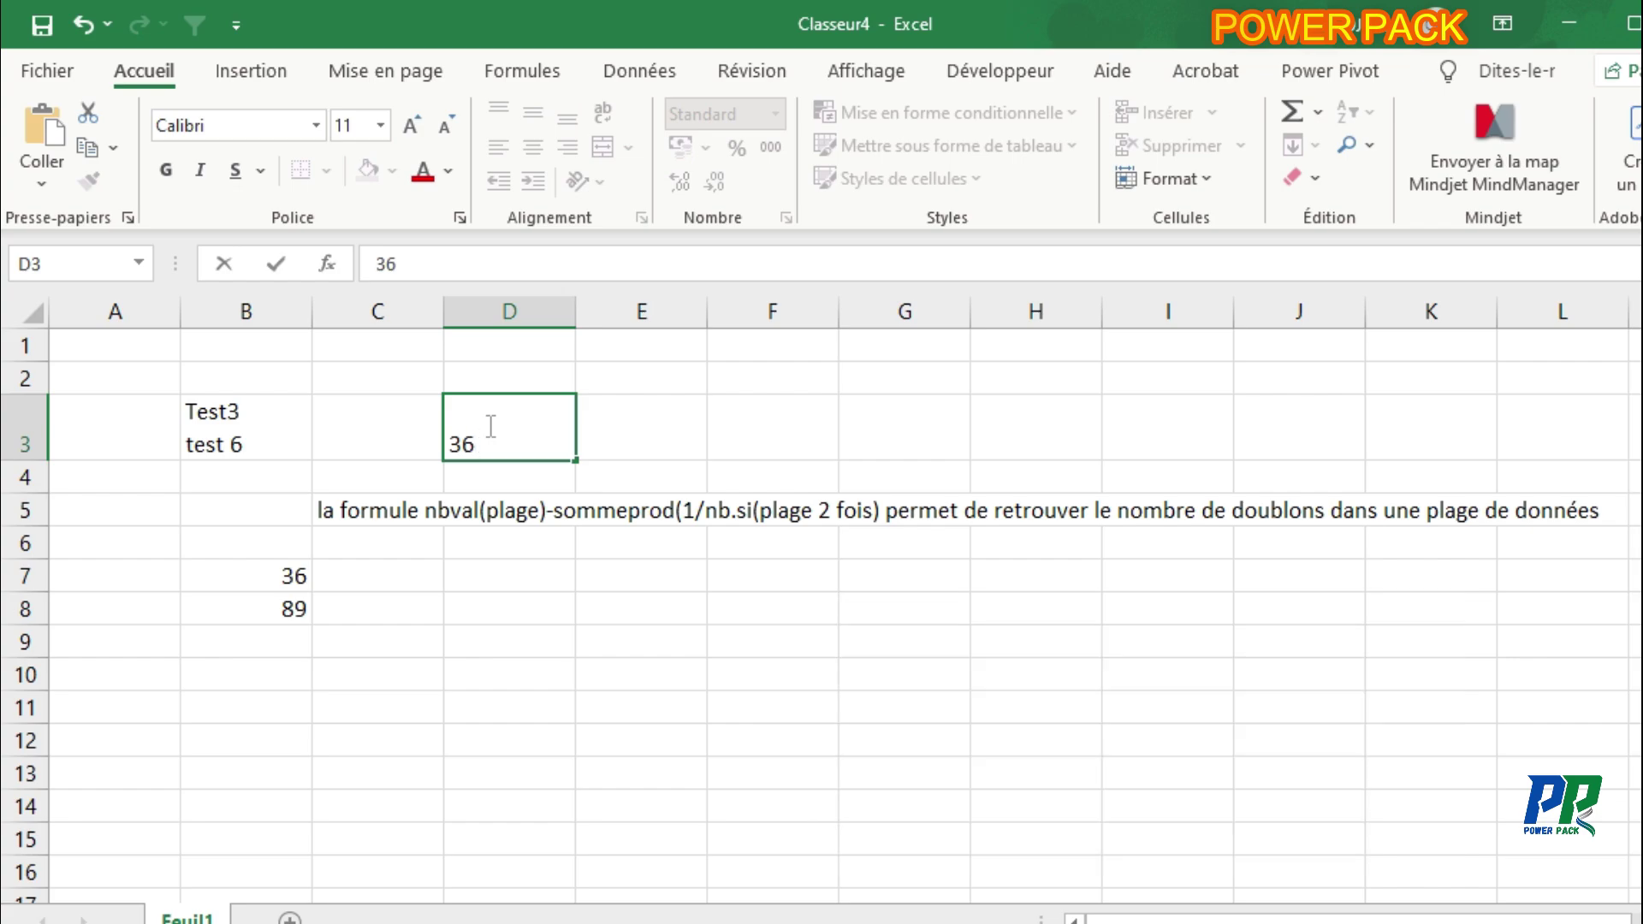
key("alt+Return")
type("96")
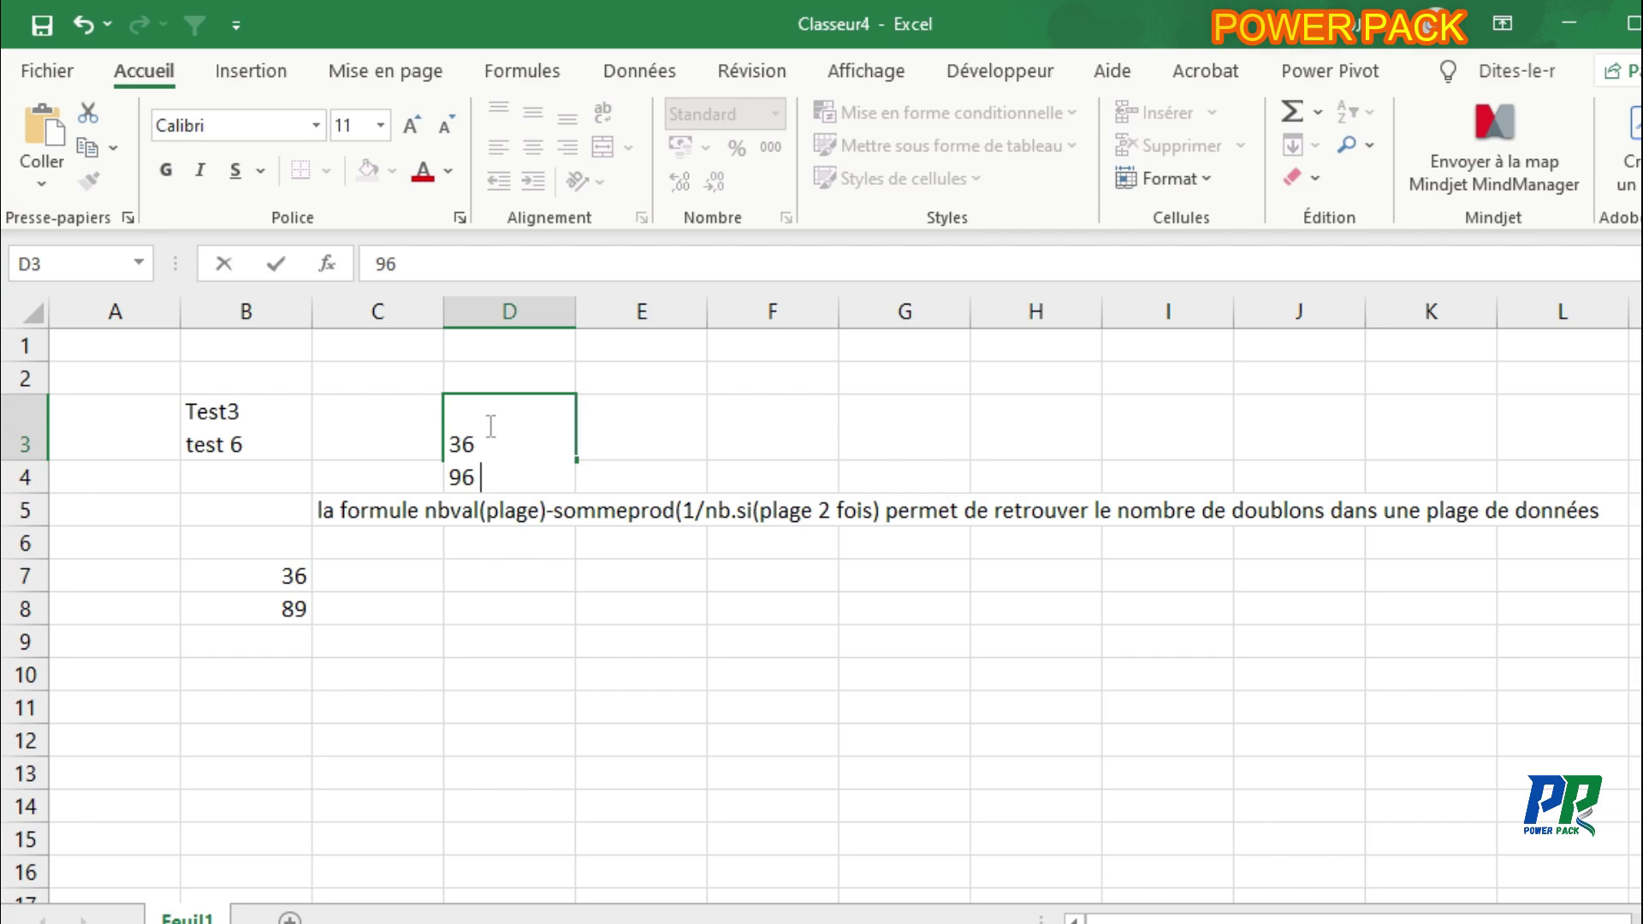
type("test")
key("alt+Return")
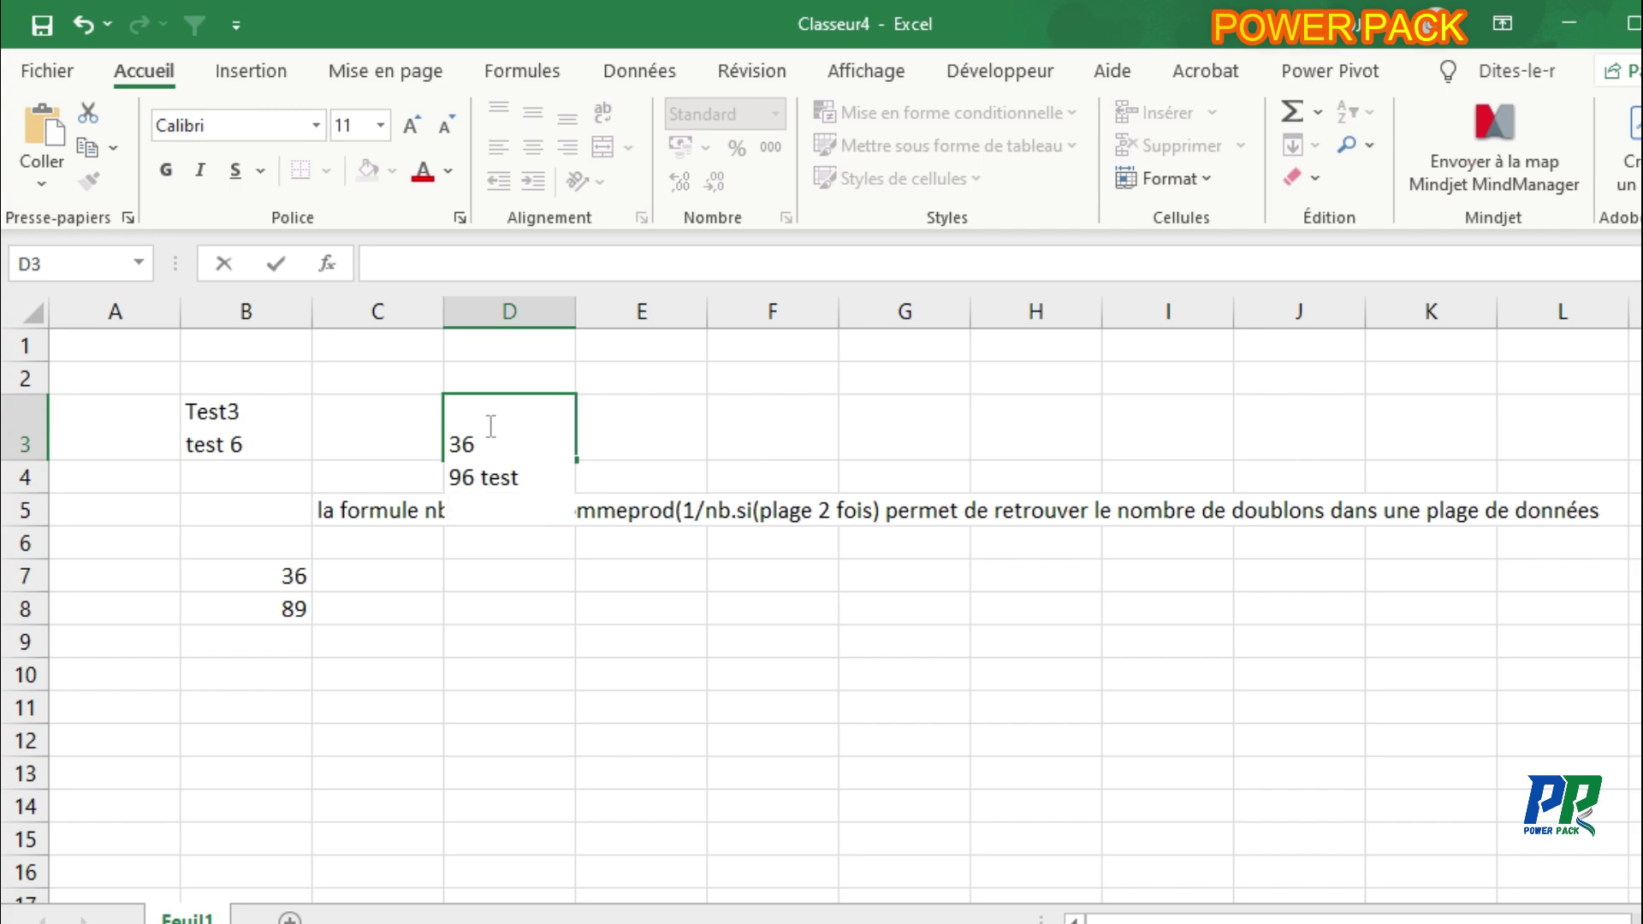
type("pour")
key("alt+Return")
type("repo")
key("Return")
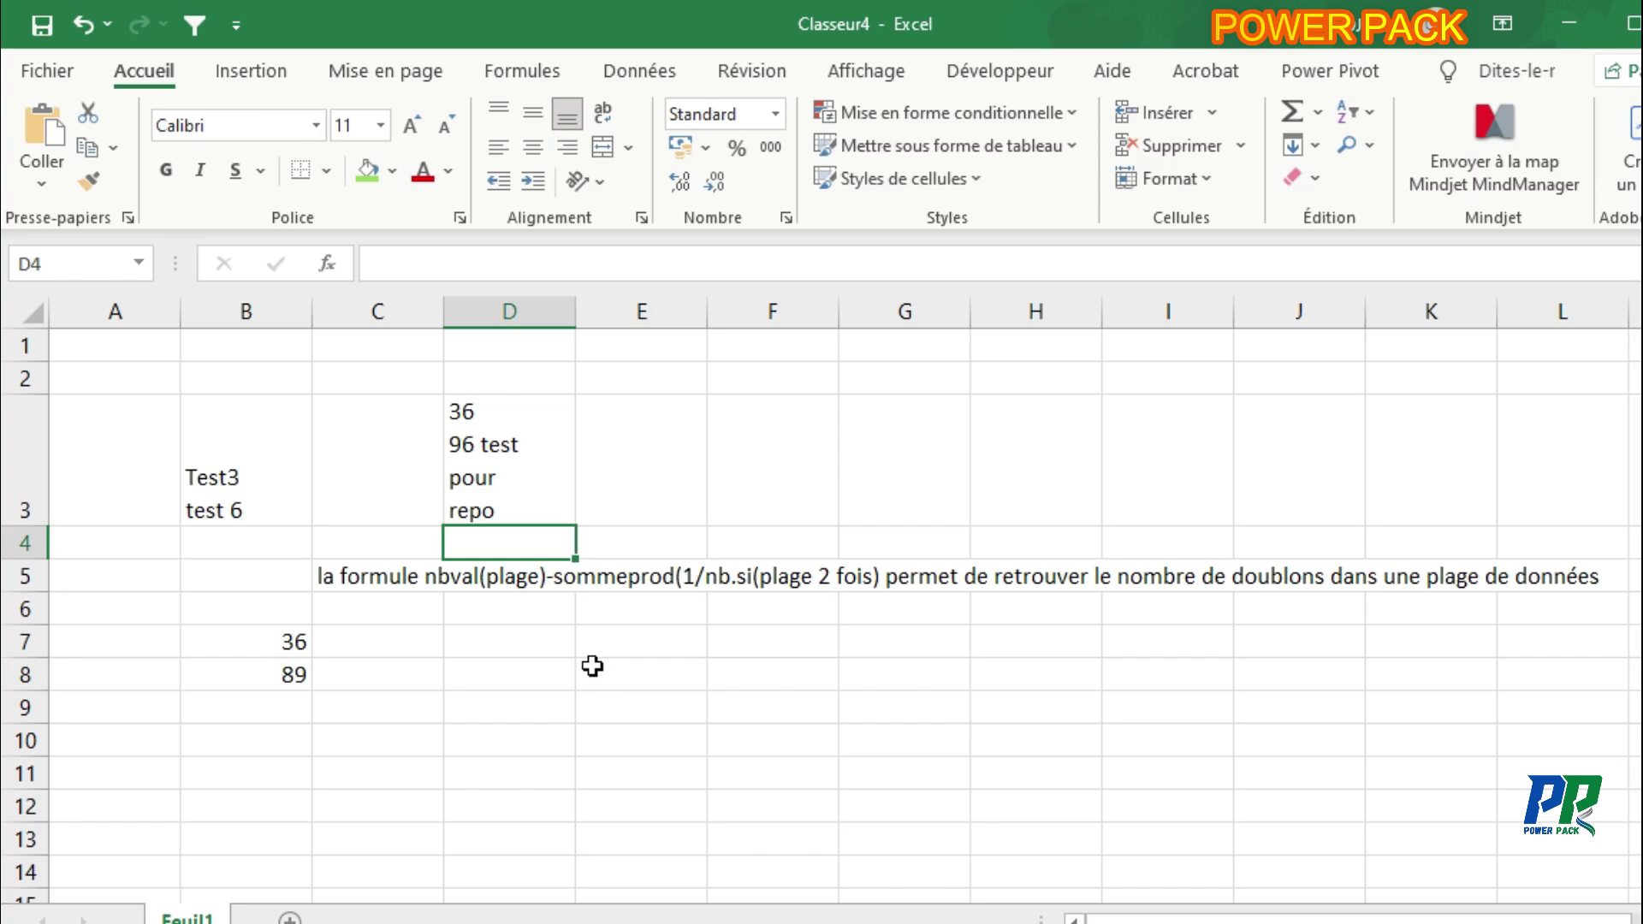
- Widen column C slightly to give the long sentence in C5 more room
left_click(395, 576)
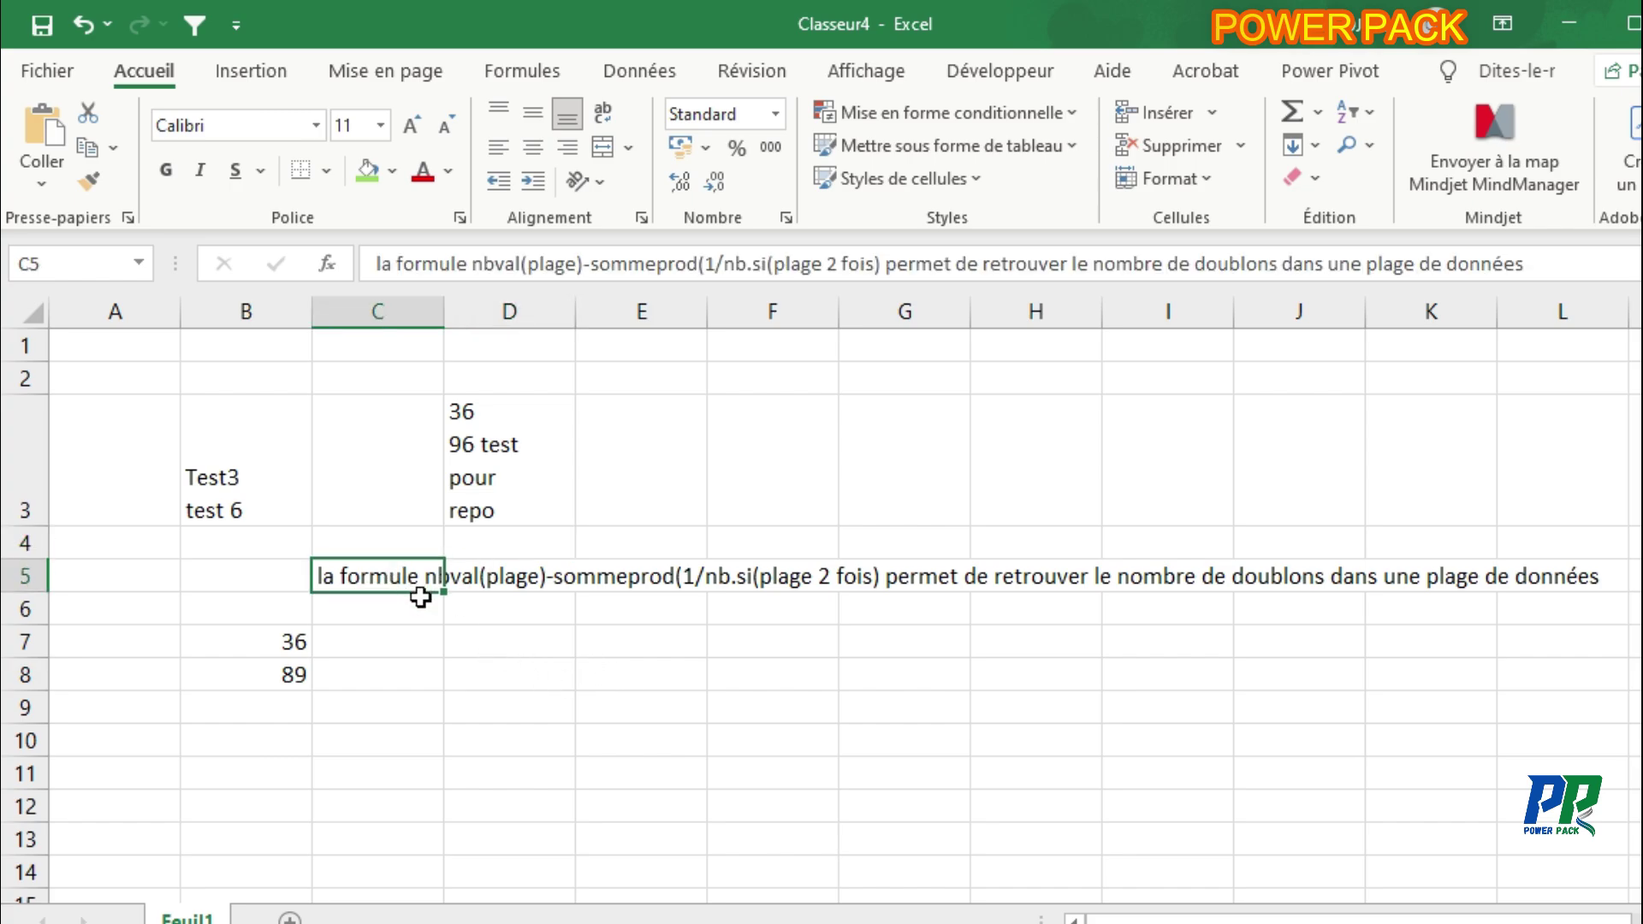
left_click(488, 506)
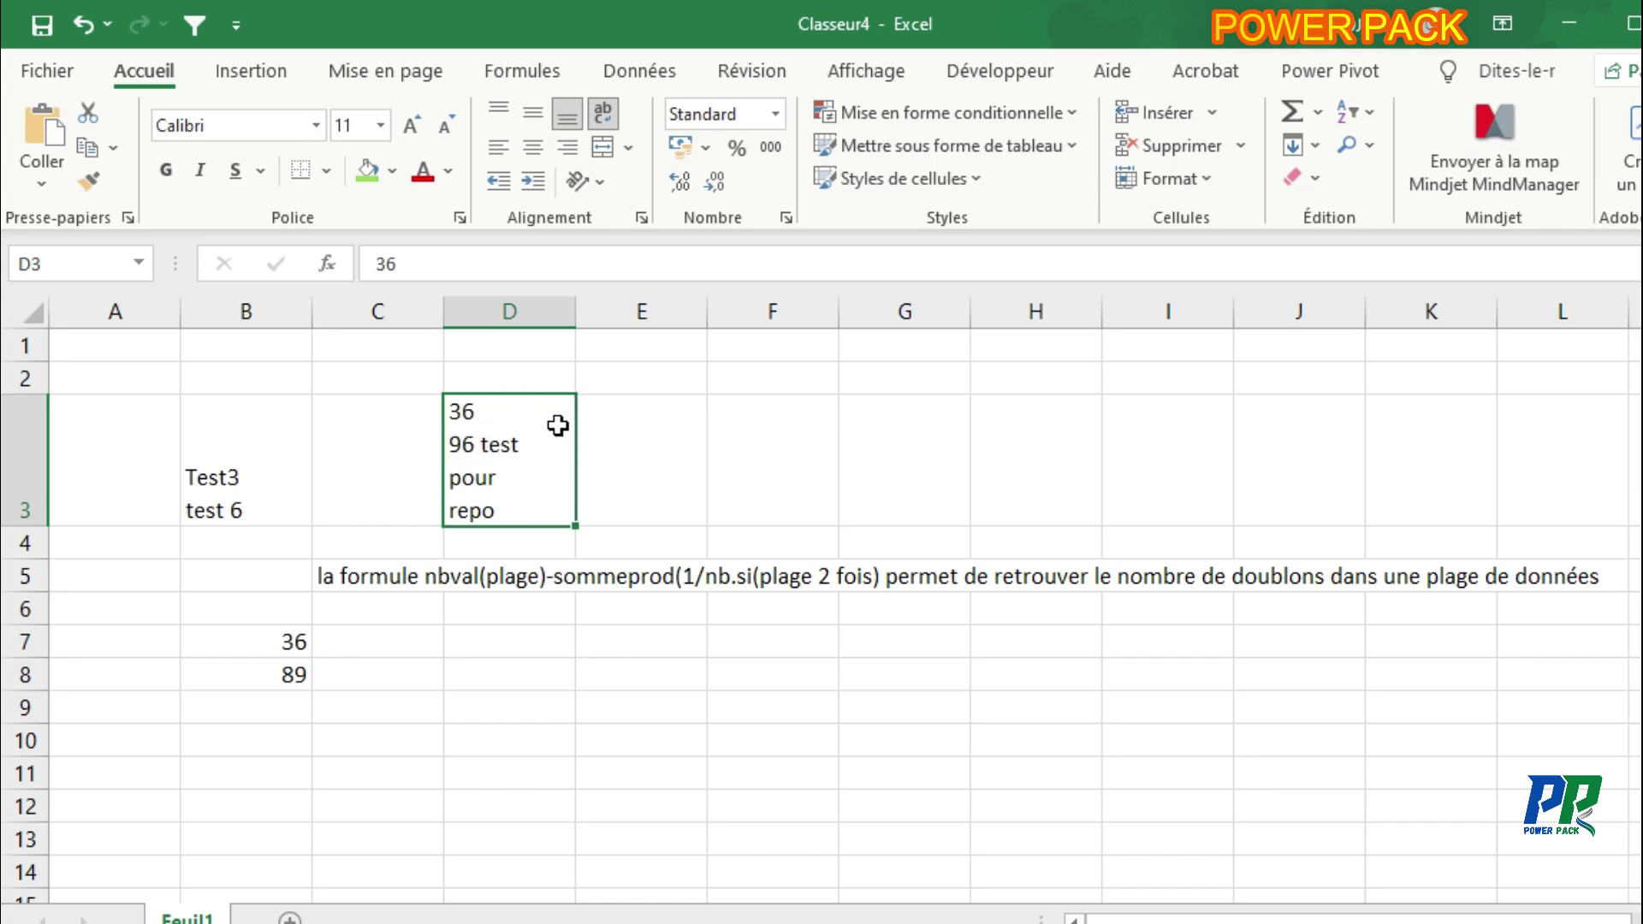
left_click(381, 582)
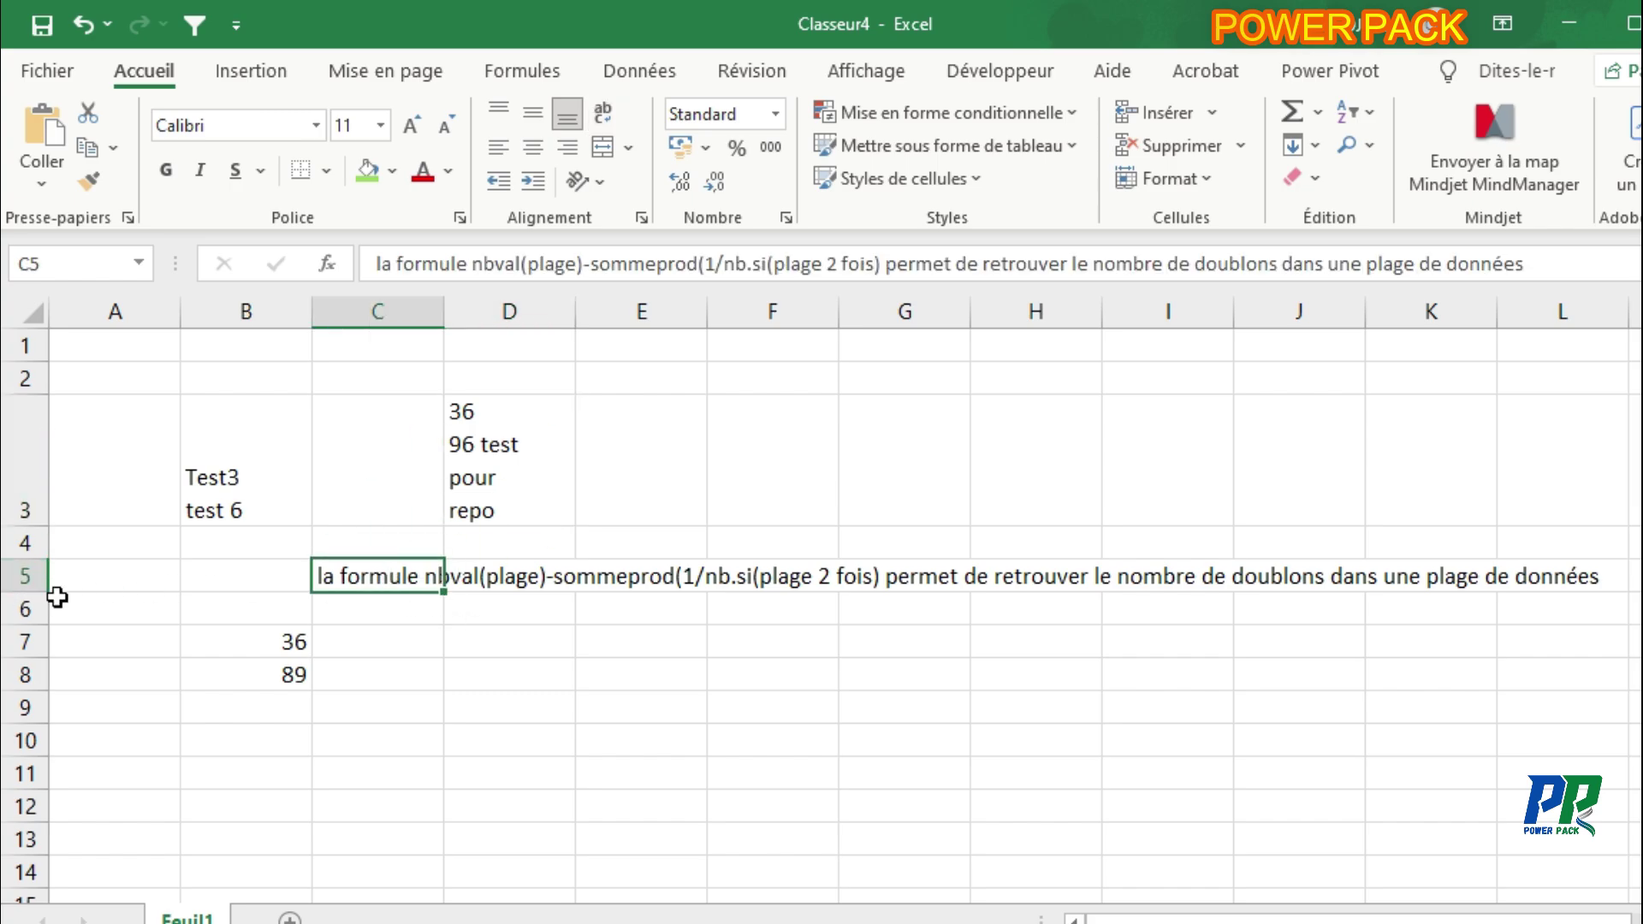
left_click_drag(442, 322, 516, 368)
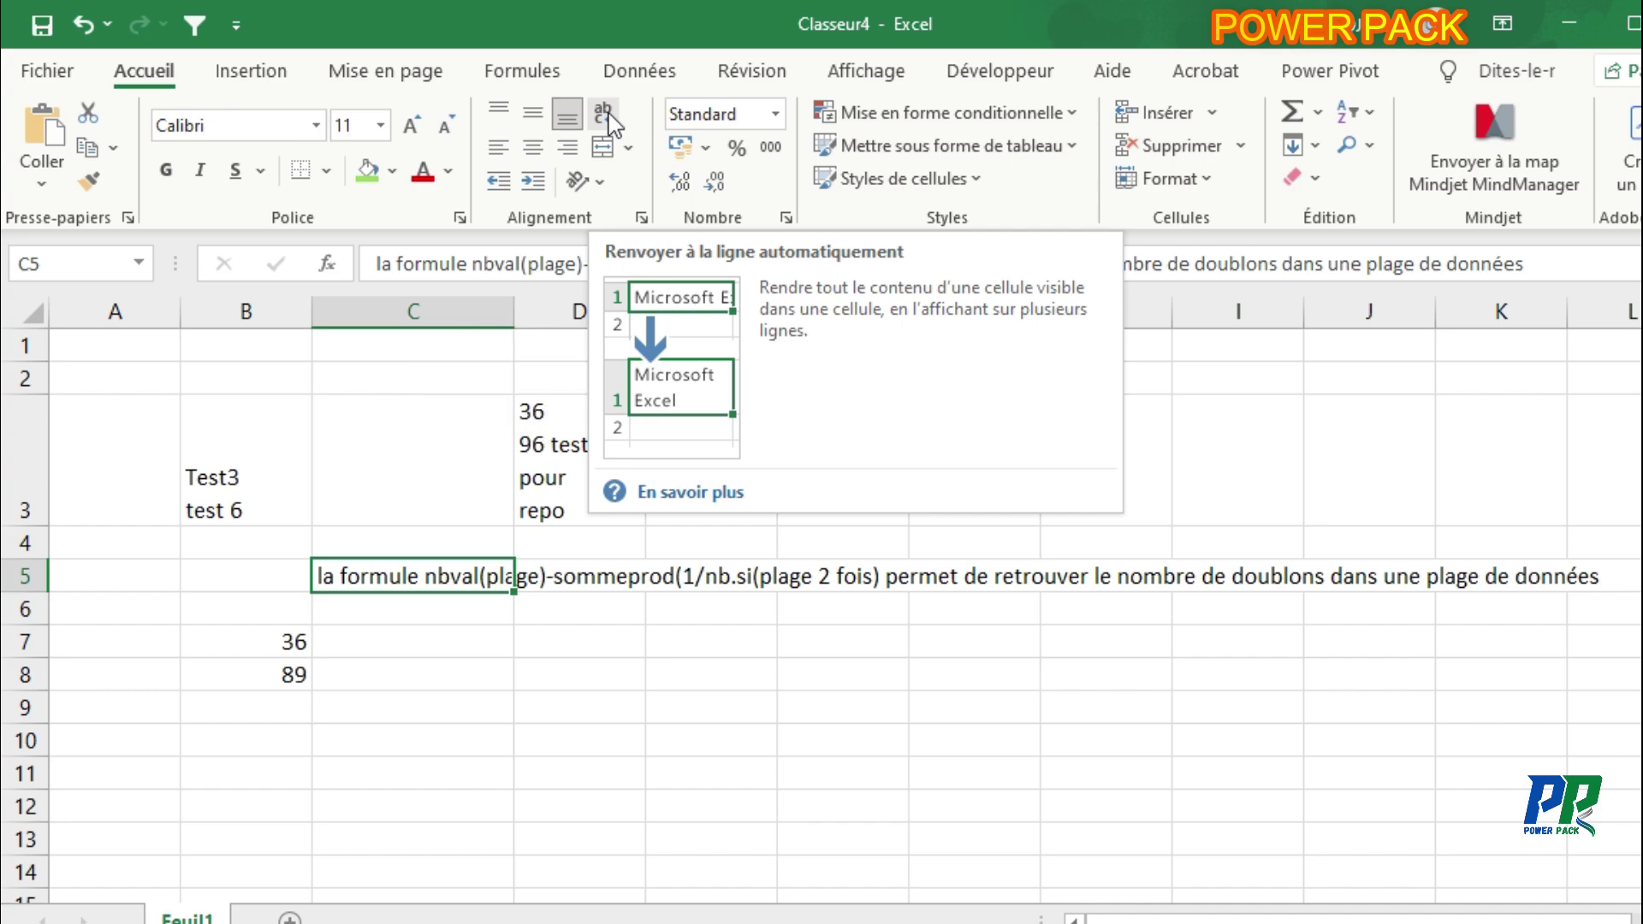
- Enter "for" in cell D5, next to the long sentence
left_click(634, 575)
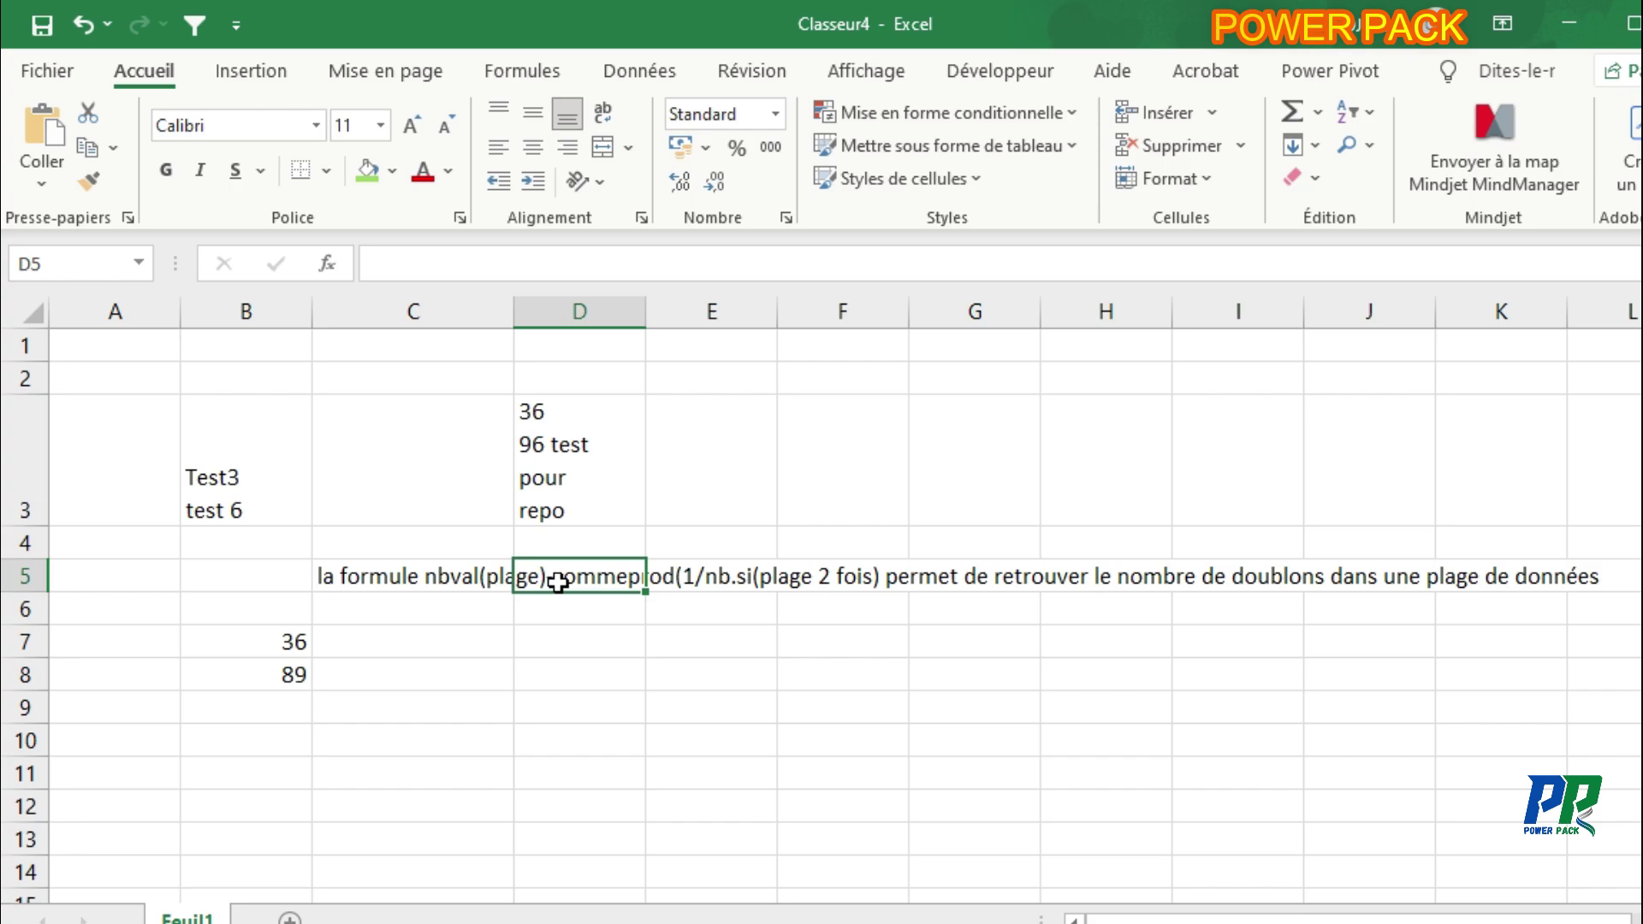
type("for")
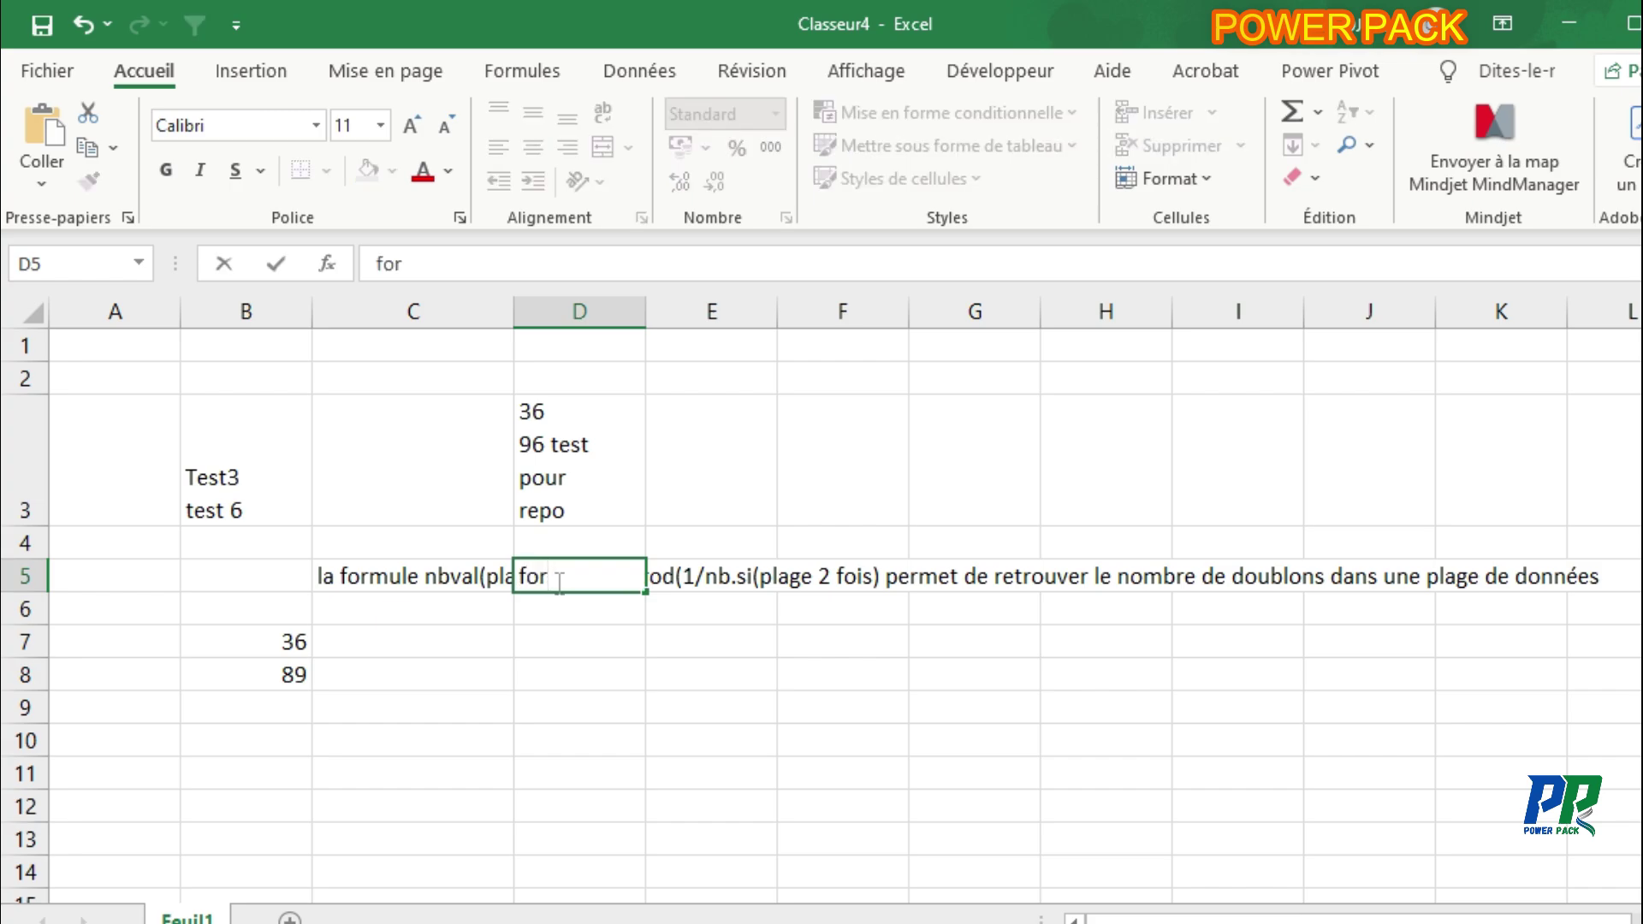
key("Return")
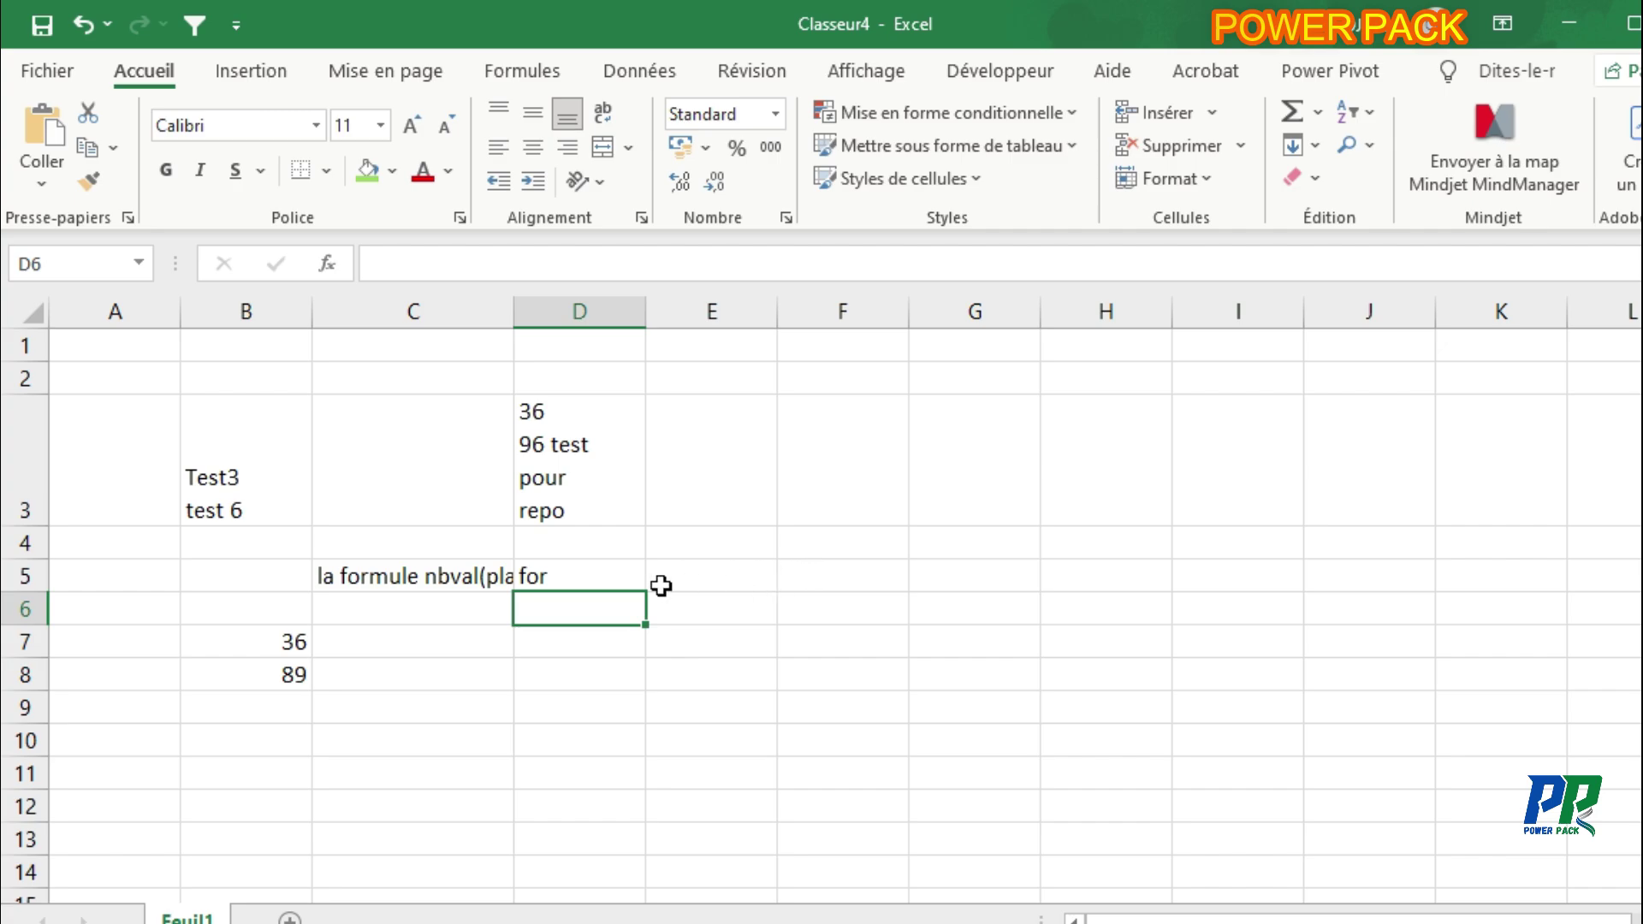
- Turn on automatic text wrapping for the long sentence in cell C5
left_click(486, 579)
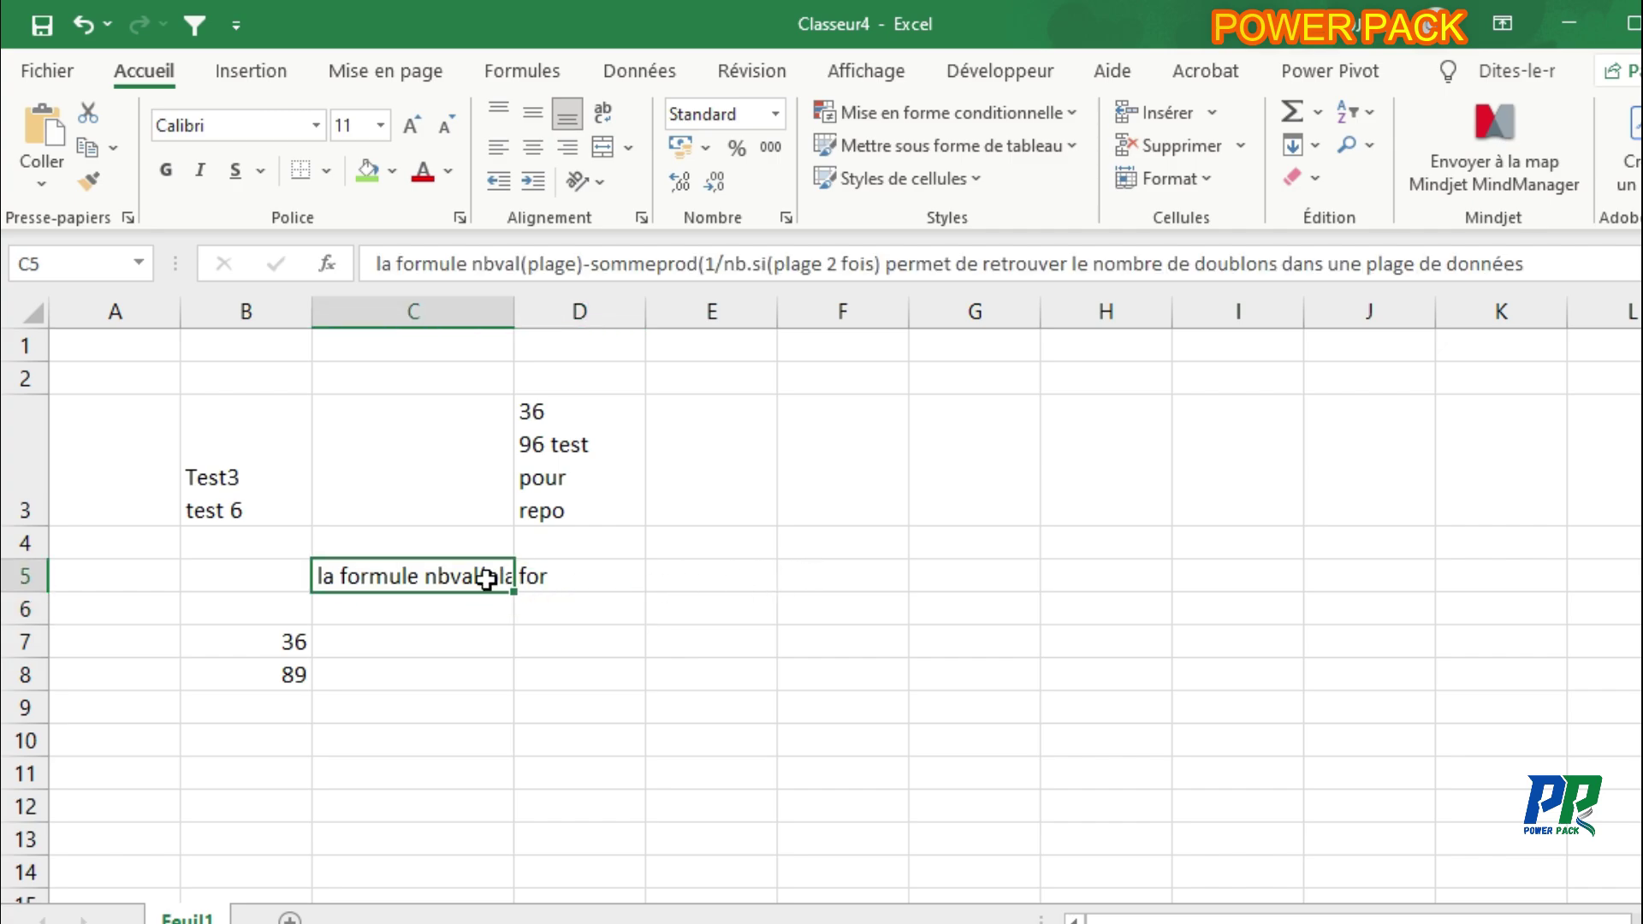
left_click(605, 118)
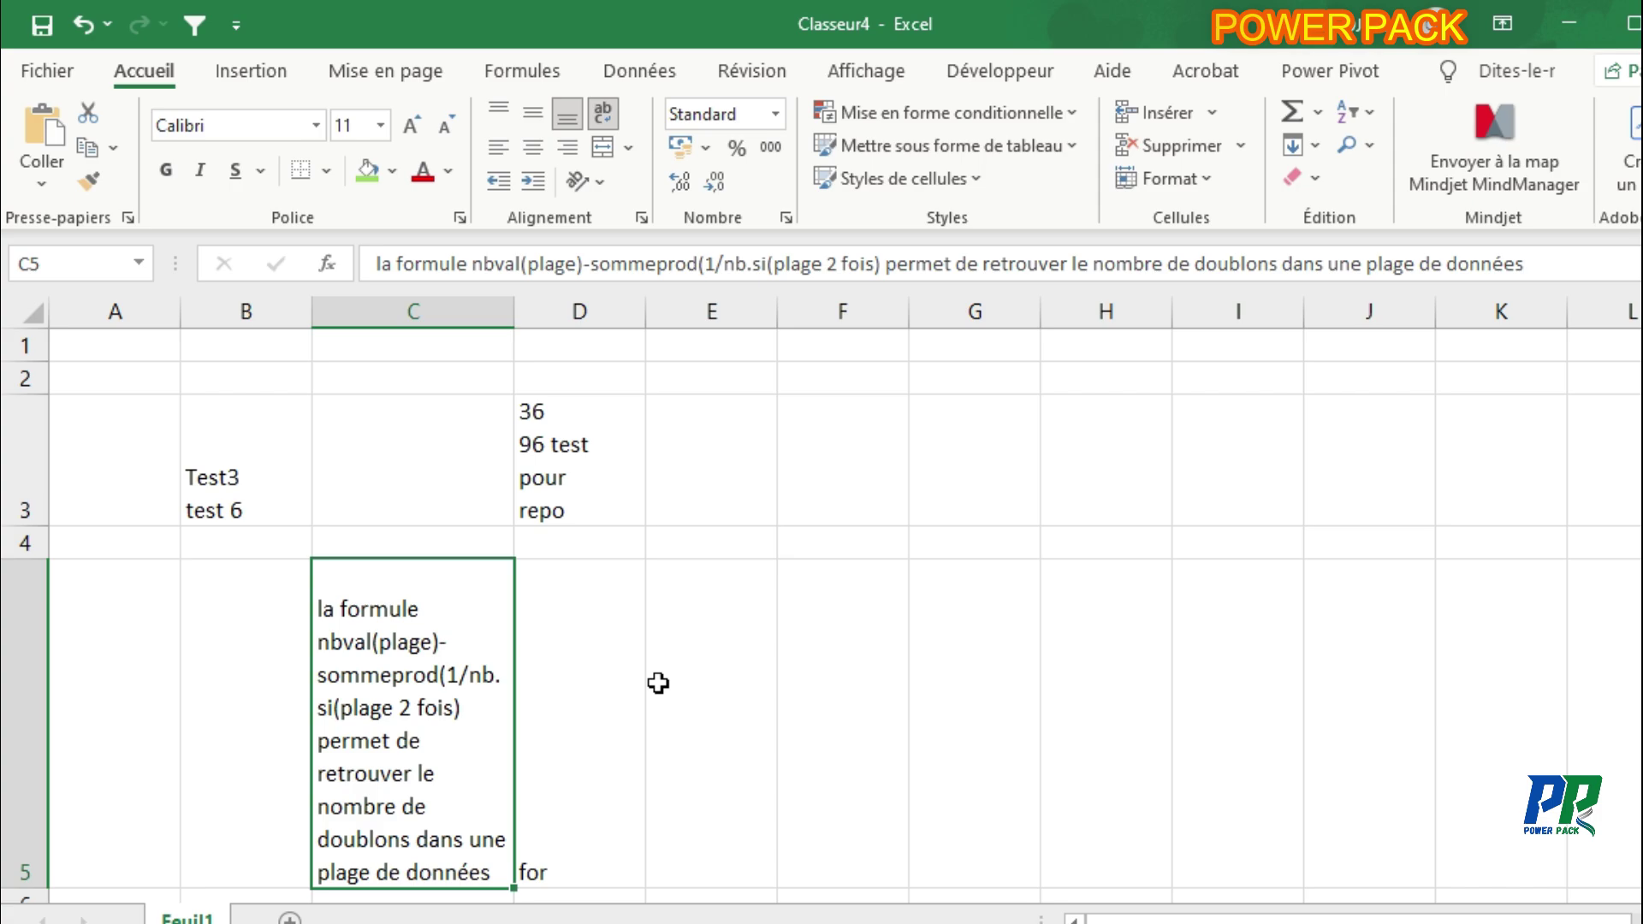
- Widen column C to about twice its width and reduce the height of row 5 to fit four lines of text
scroll(658, 683, "down", 1)
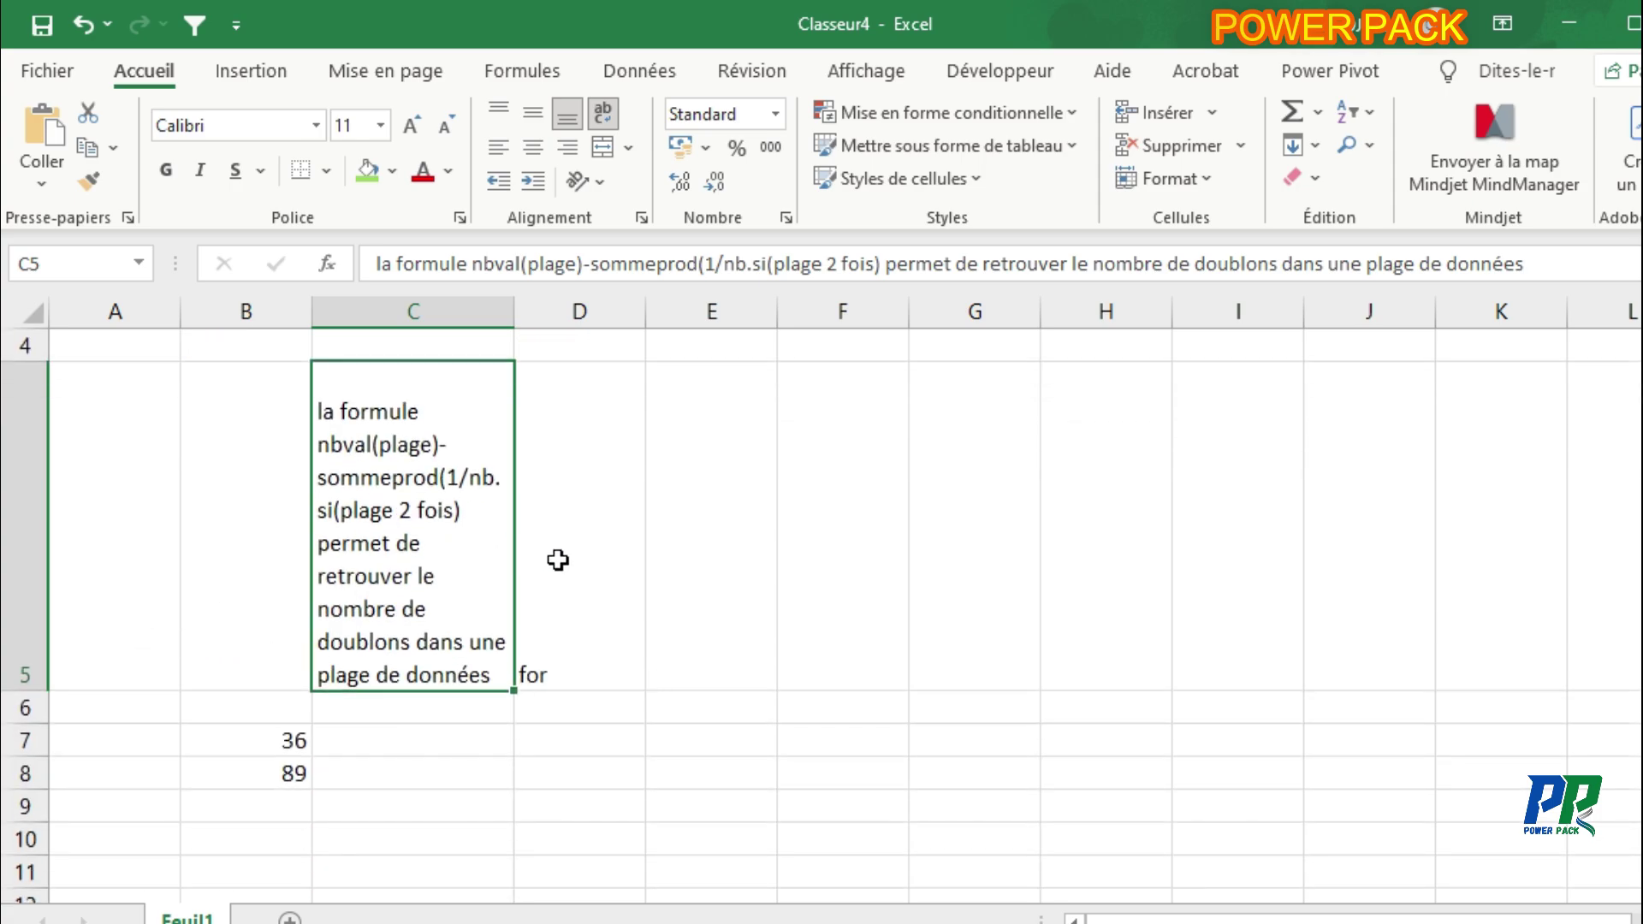
left_click_drag(514, 313, 694, 318)
left_click_drag(27, 690, 54, 495)
left_click(594, 708)
scroll(595, 558, "up", 1)
- Centre the wrapped sentence in cell C5 both horizontally and vertically
left_click(552, 672)
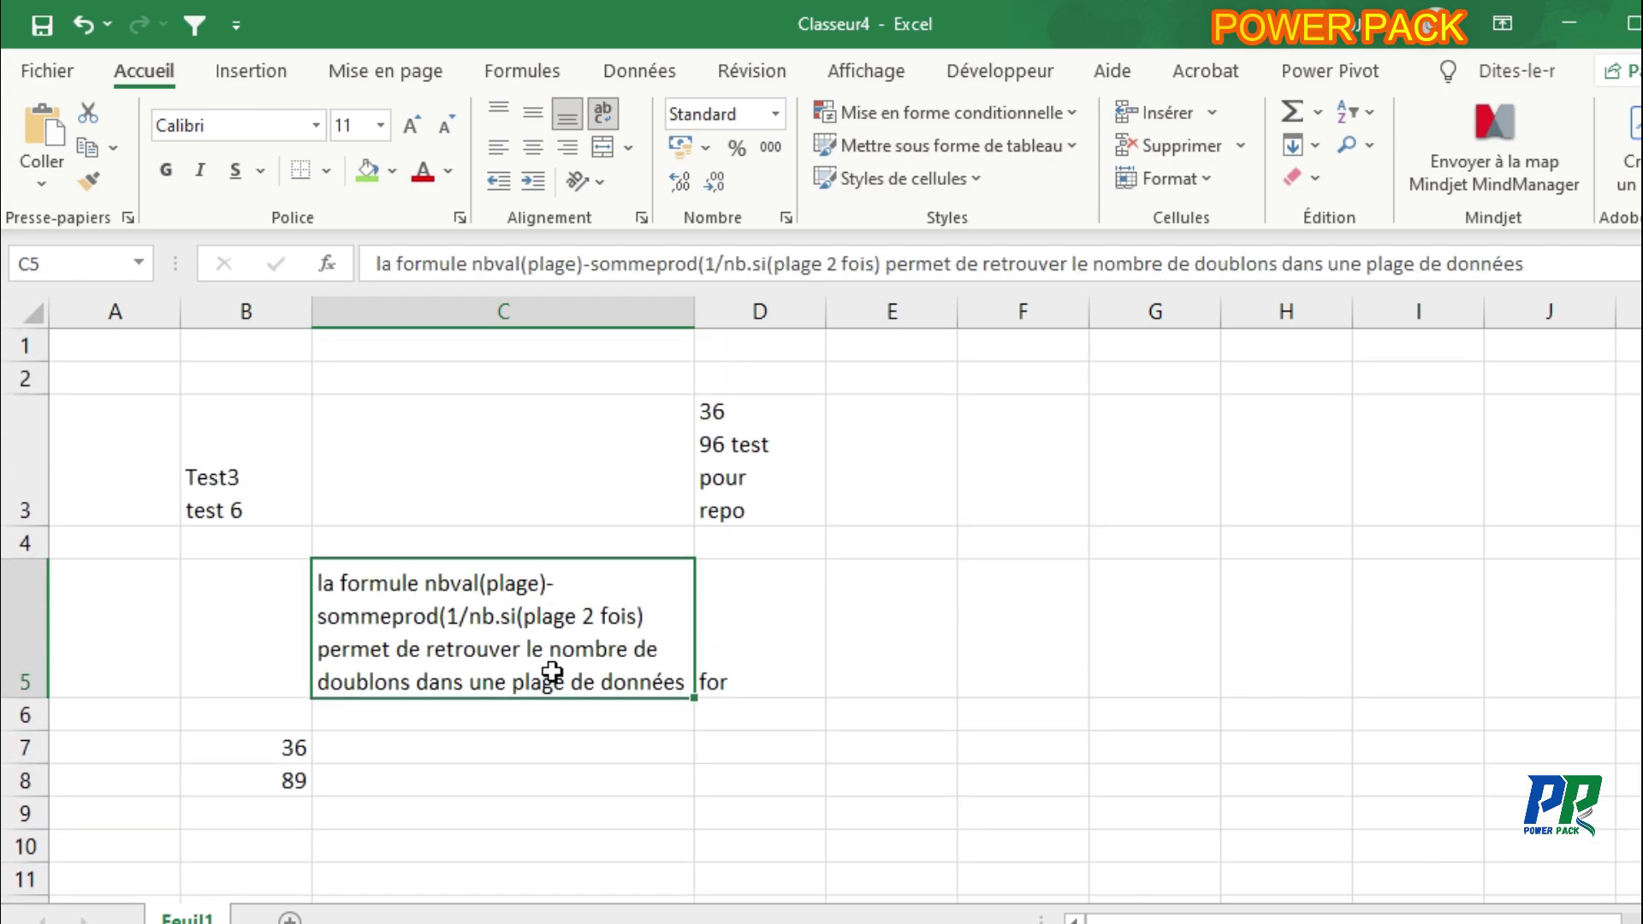
left_click(532, 150)
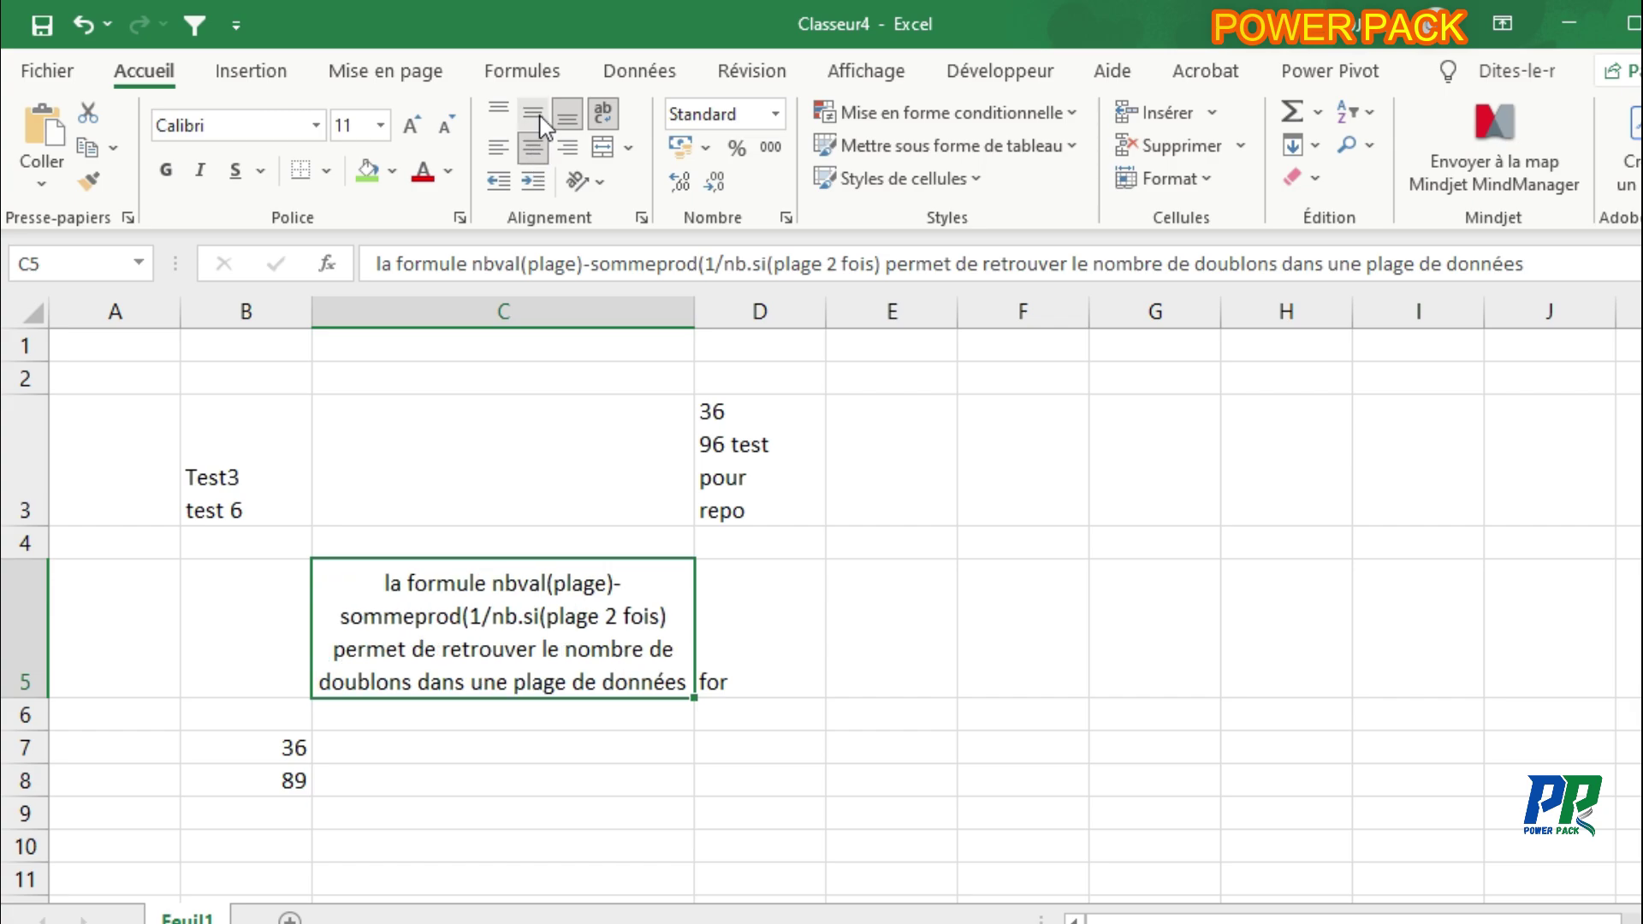
left_click(539, 120)
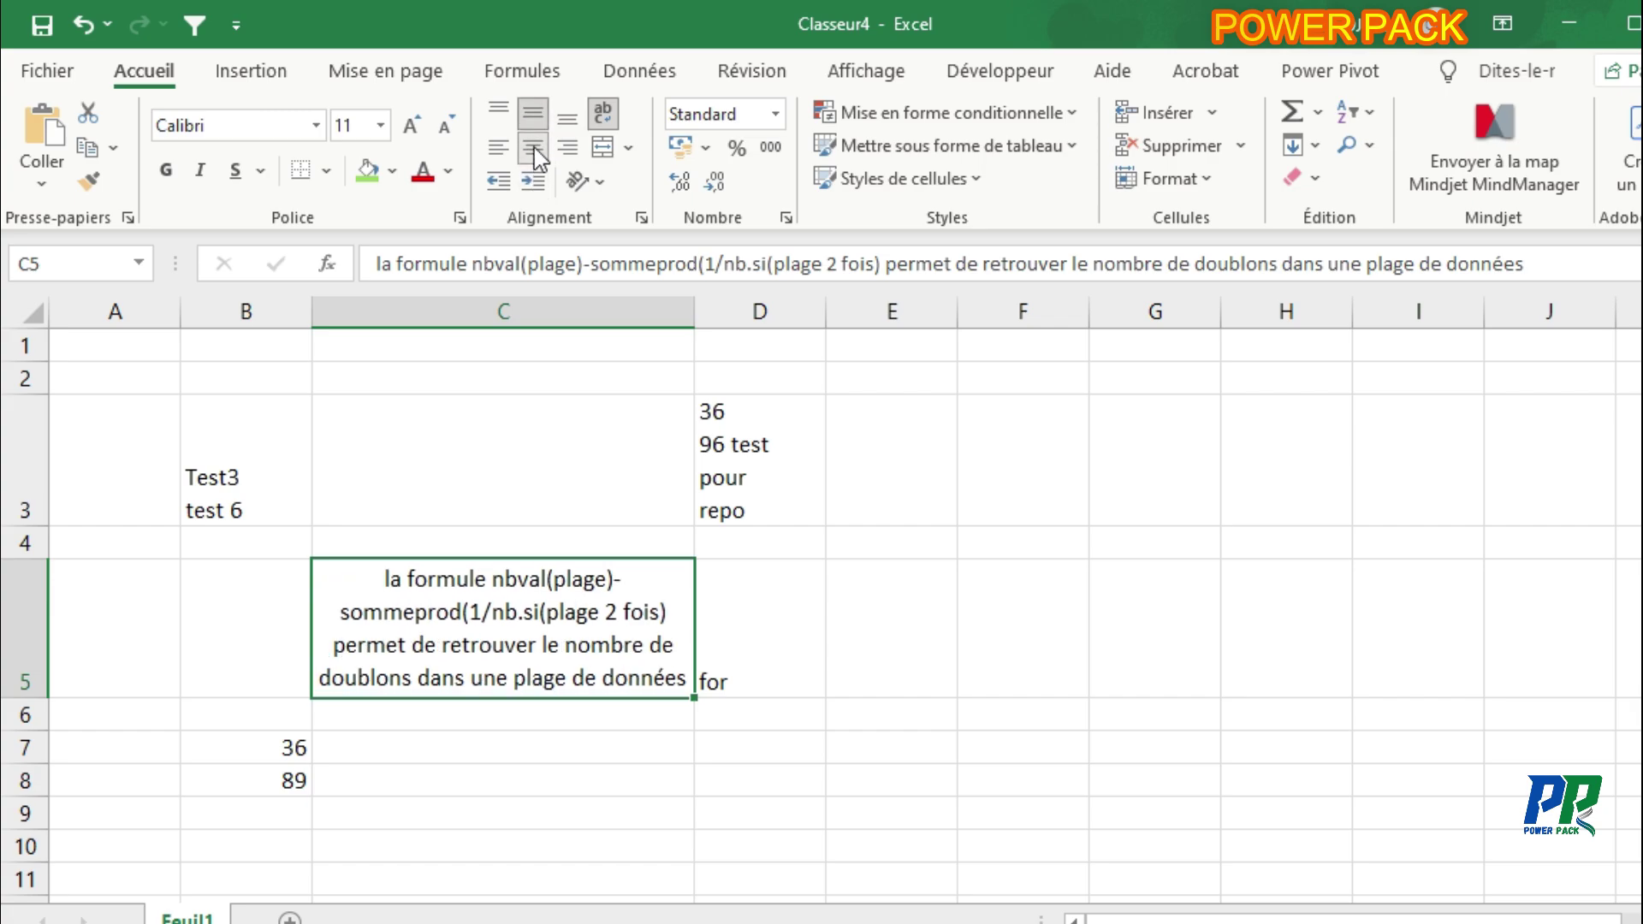
left_click(833, 783)
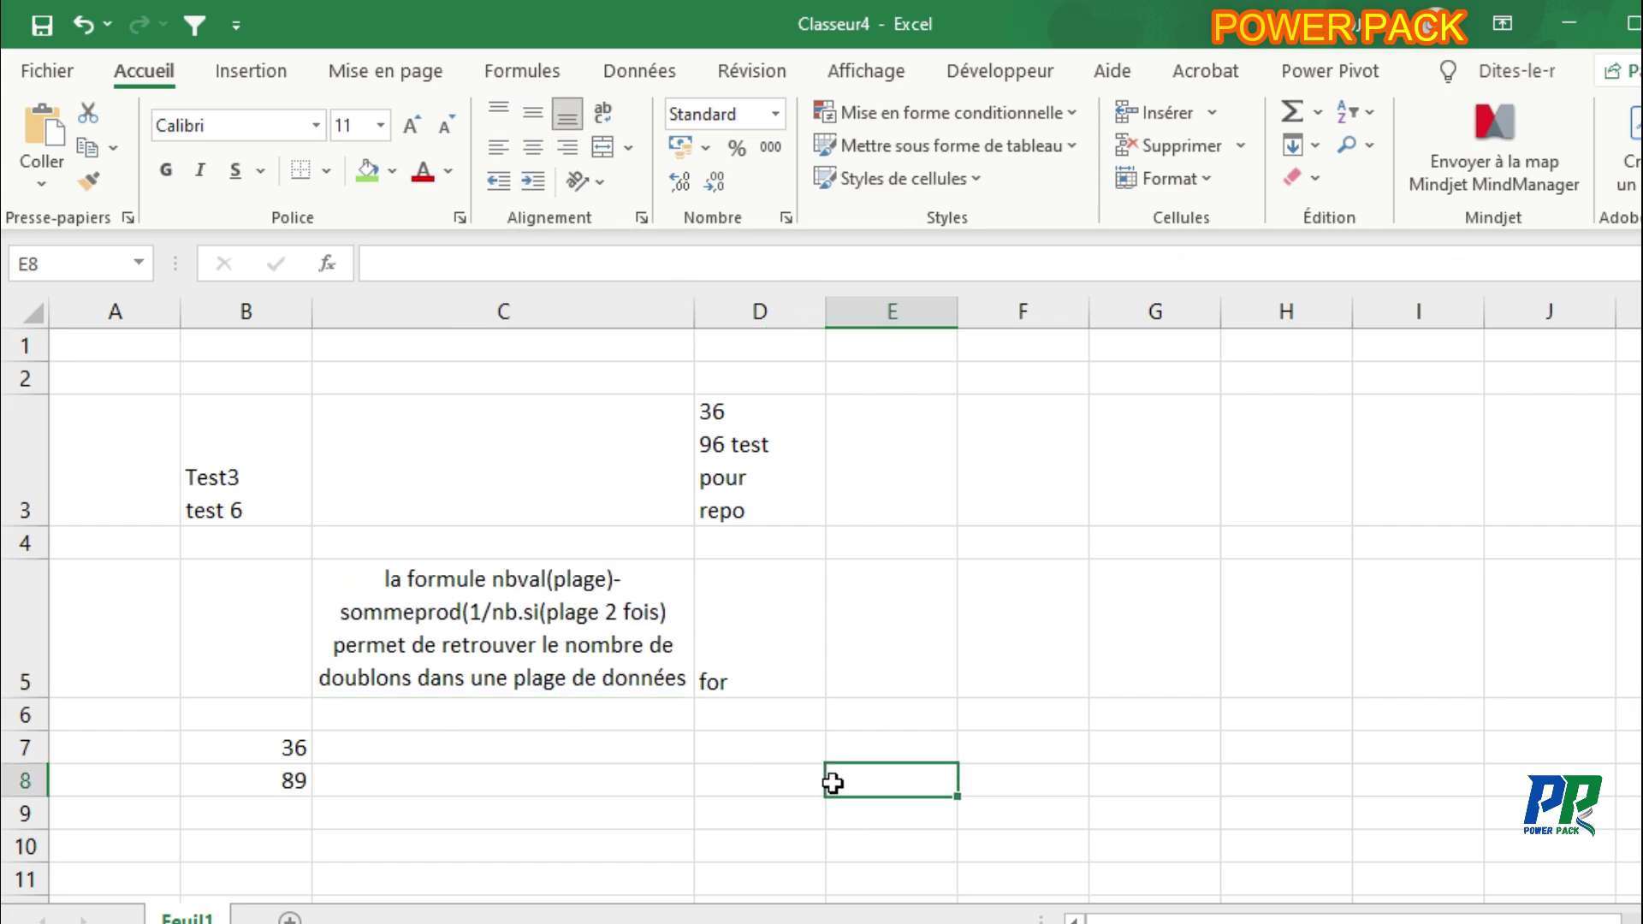